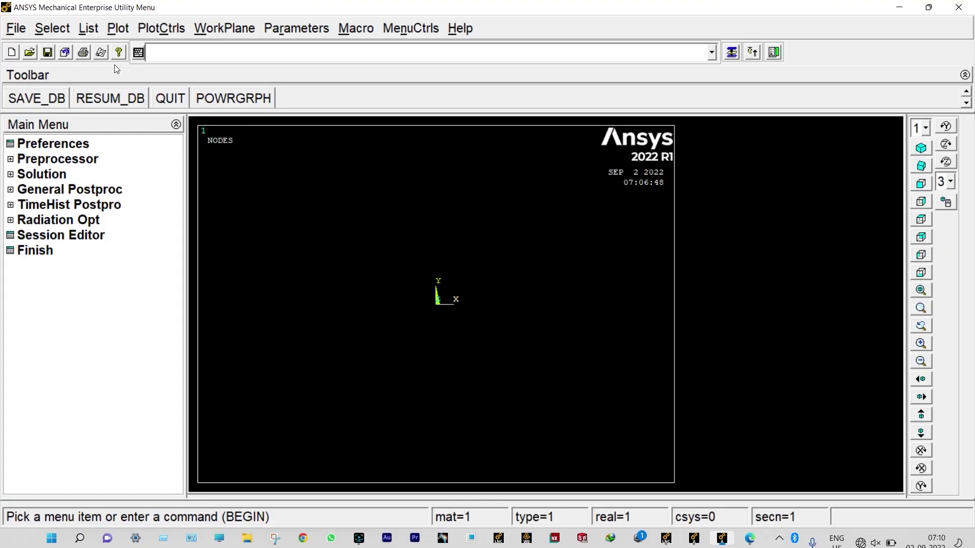
Change the analysis title to FEA8 and replot the graphics window
{"action": "left_click", "coordinate": [25, 29]}
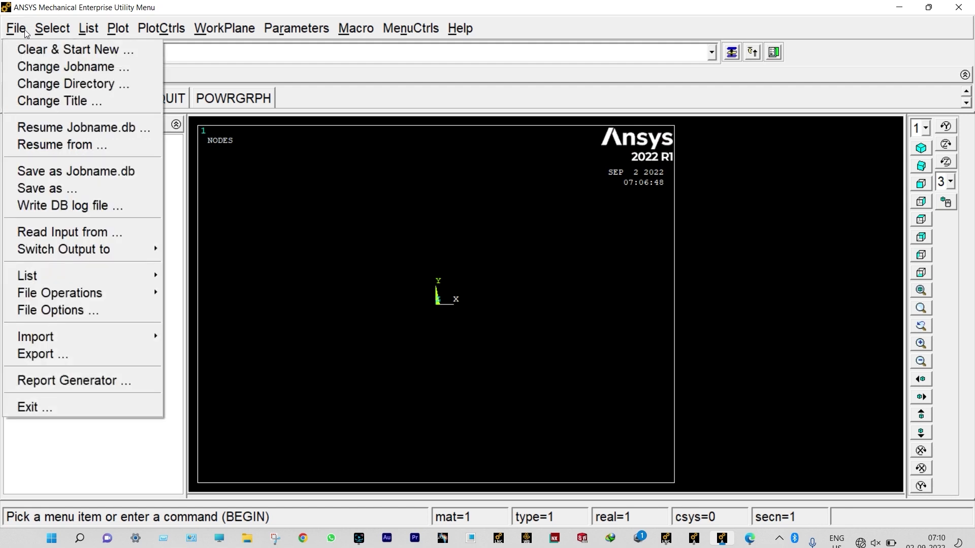
{"action": "left_click", "coordinate": [60, 100]}
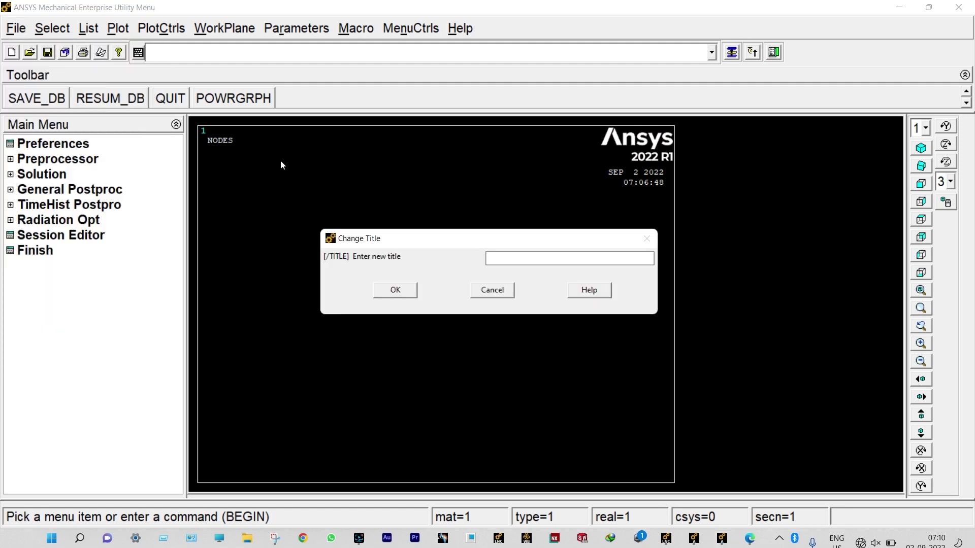
{"action": "type", "text": "Nodes"}
{"action": "left_click", "coordinate": [401, 289]}
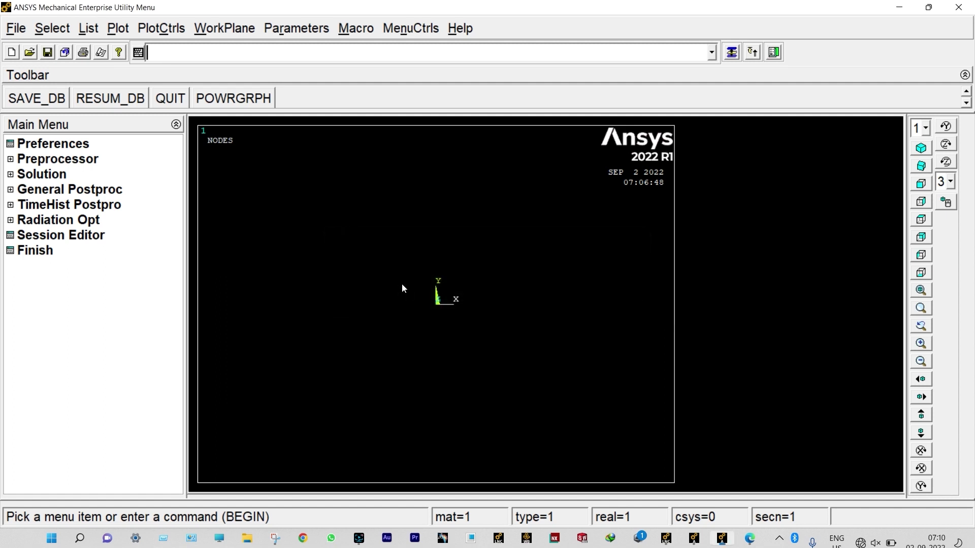
{"action": "left_click", "coordinate": [118, 28]}
{"action": "left_click", "coordinate": [133, 44]}
Set the GUI filtering preferences to show only the Structural discipline
{"action": "left_click", "coordinate": [79, 145]}
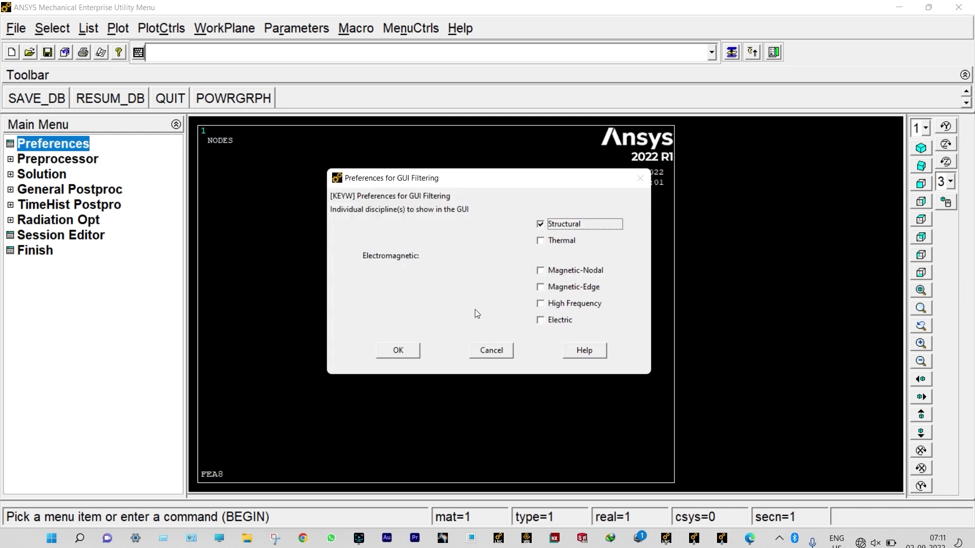
{"action": "left_click", "coordinate": [417, 351]}
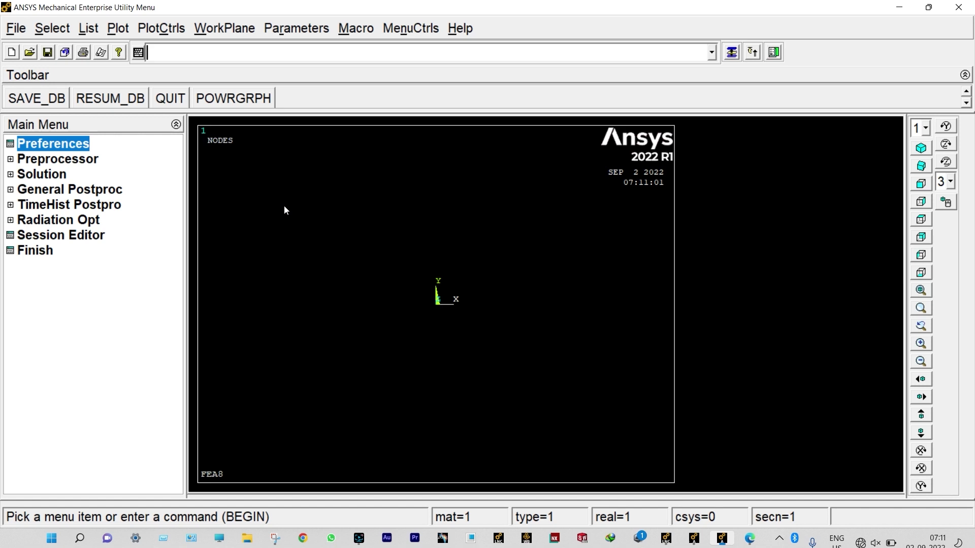
Add a Beam 2 node 188 element type with reference number 1 in the preprocessor
{"action": "left_click", "coordinate": [93, 162]}
{"action": "left_click", "coordinate": [85, 177]}
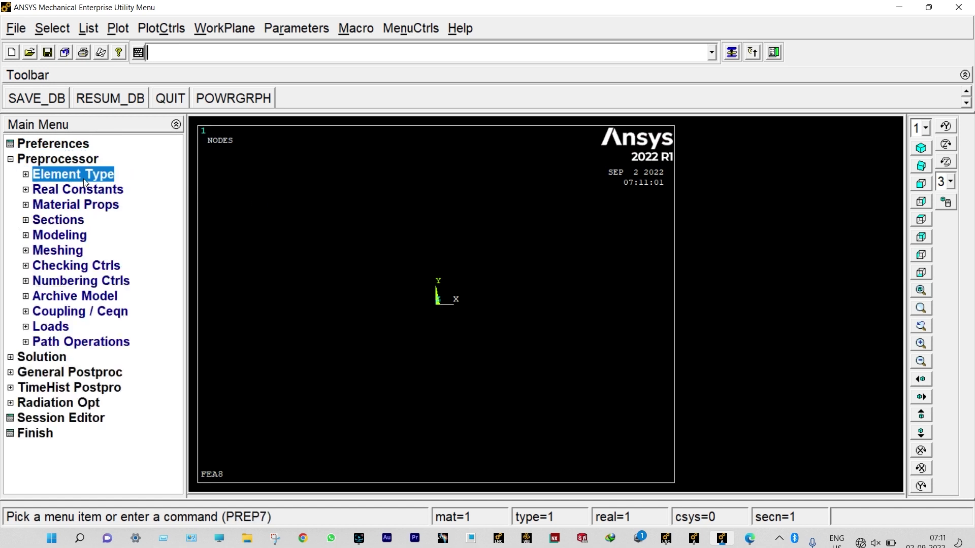
{"action": "left_click", "coordinate": [88, 192]}
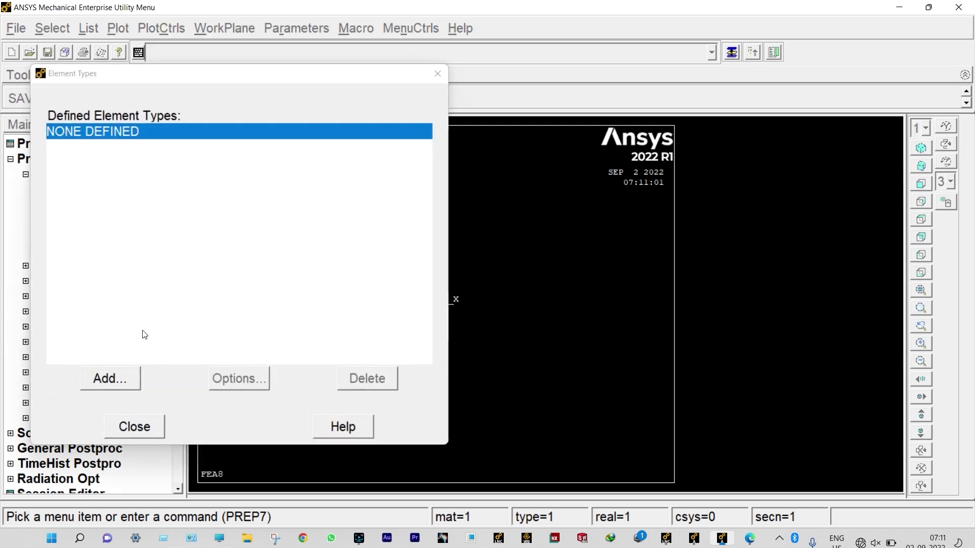
{"action": "left_click", "coordinate": [121, 373]}
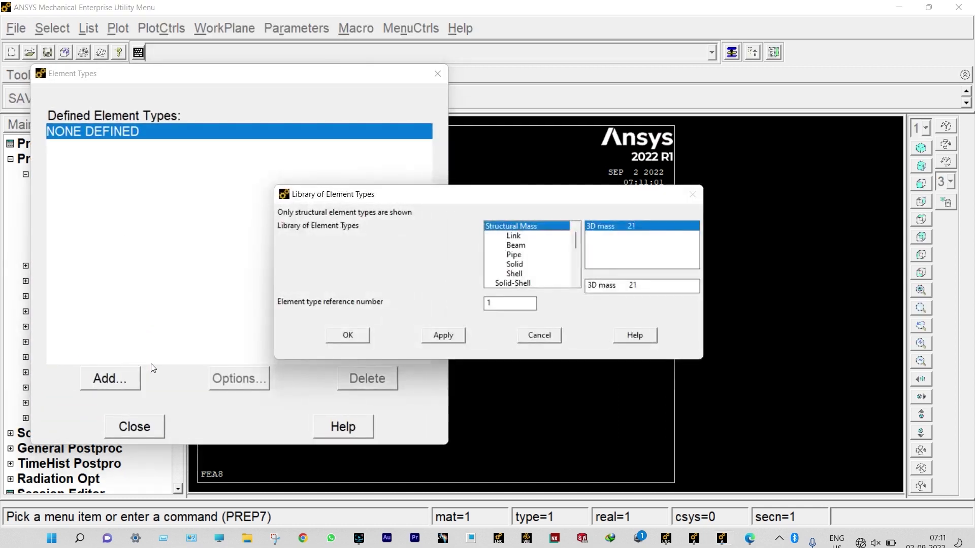
{"action": "left_click", "coordinate": [526, 248]}
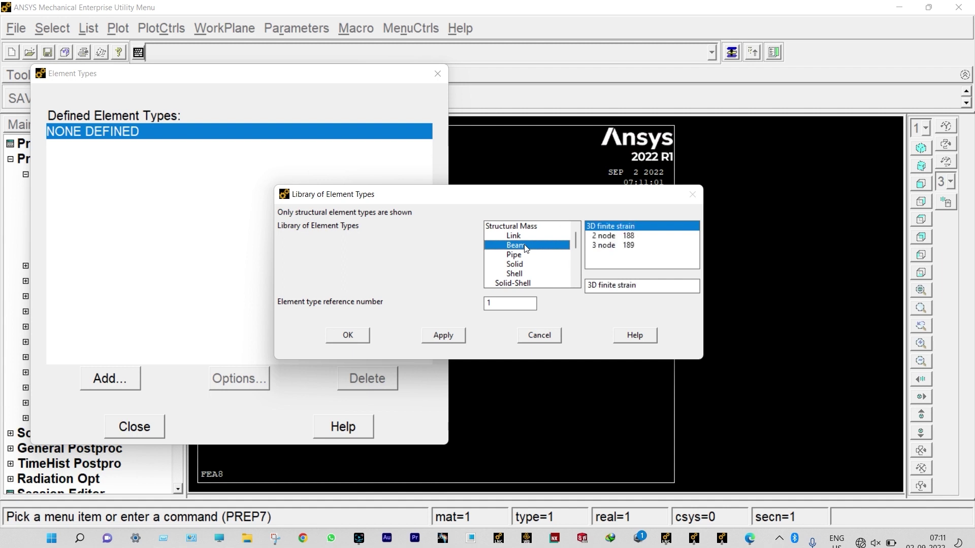
{"action": "left_click", "coordinate": [350, 334]}
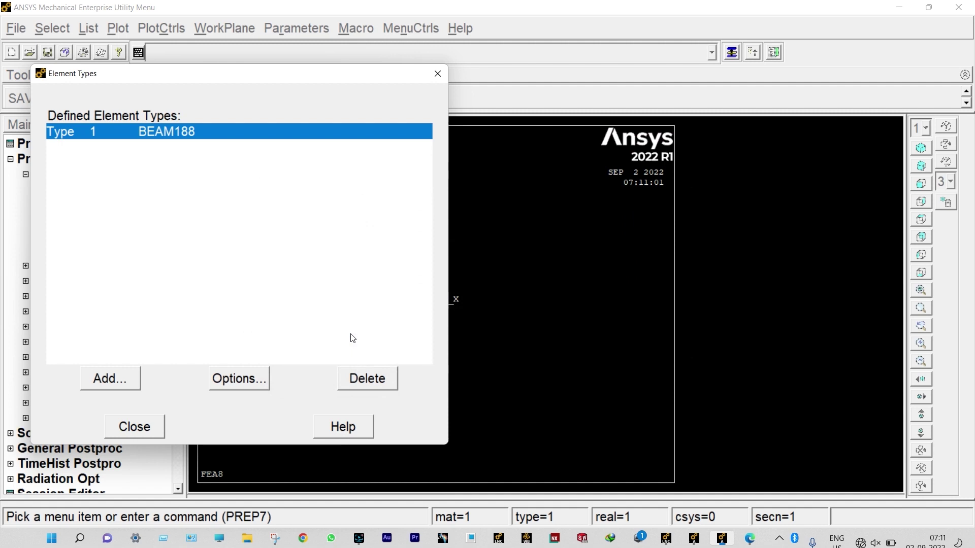
Set the element behavior K3 of BEAM188 to Cubic Form. and finish the element type definition
{"action": "left_click", "coordinate": [252, 380]}
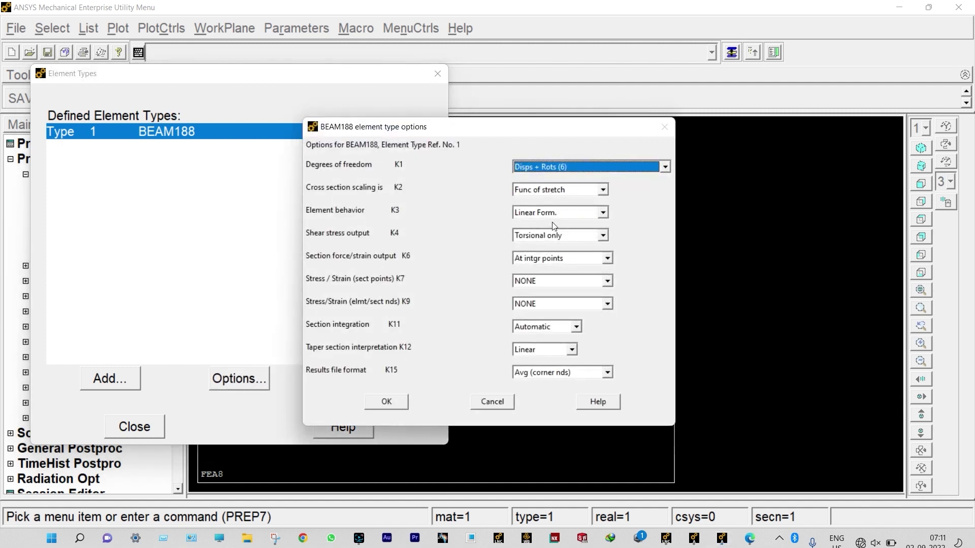
{"action": "left_click", "coordinate": [564, 216]}
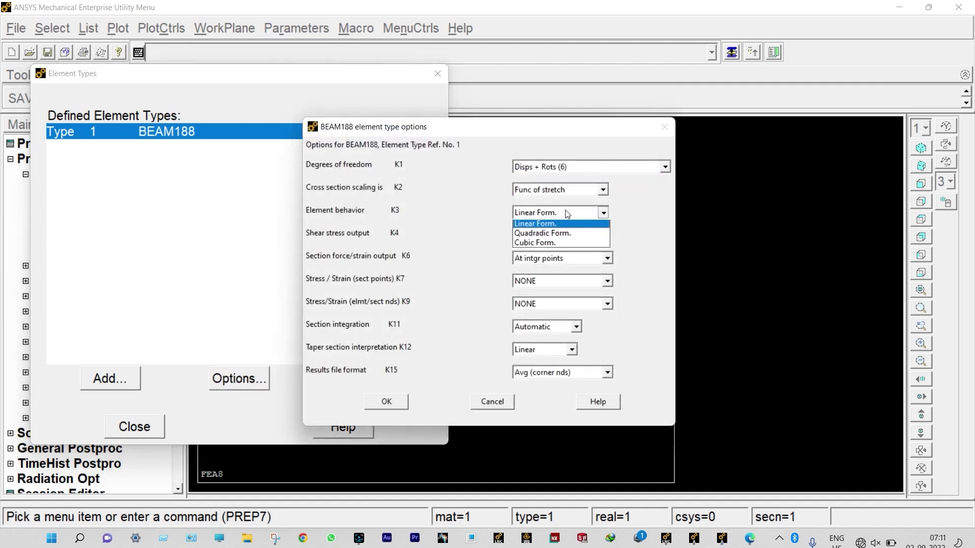
{"action": "left_click", "coordinate": [563, 244]}
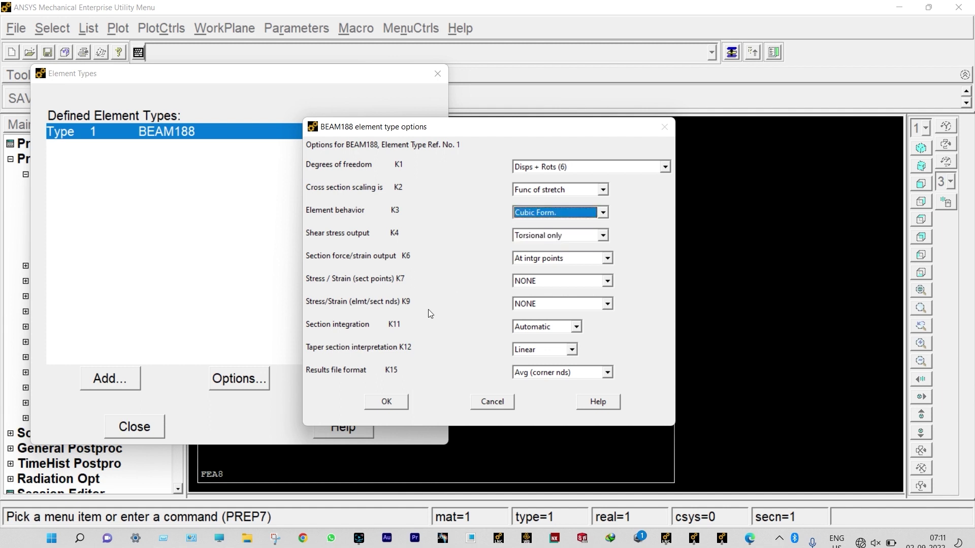
{"action": "left_click", "coordinate": [386, 403]}
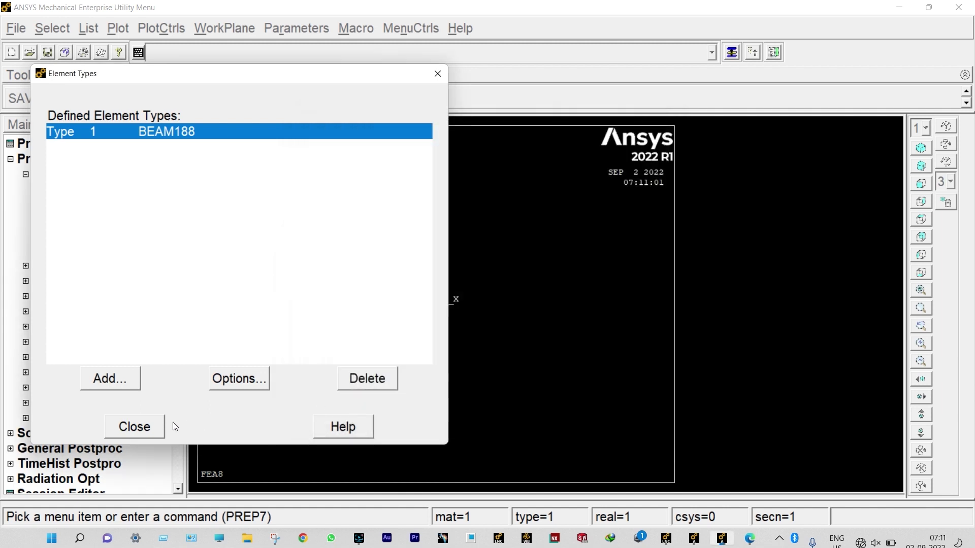
{"action": "left_click", "coordinate": [151, 424]}
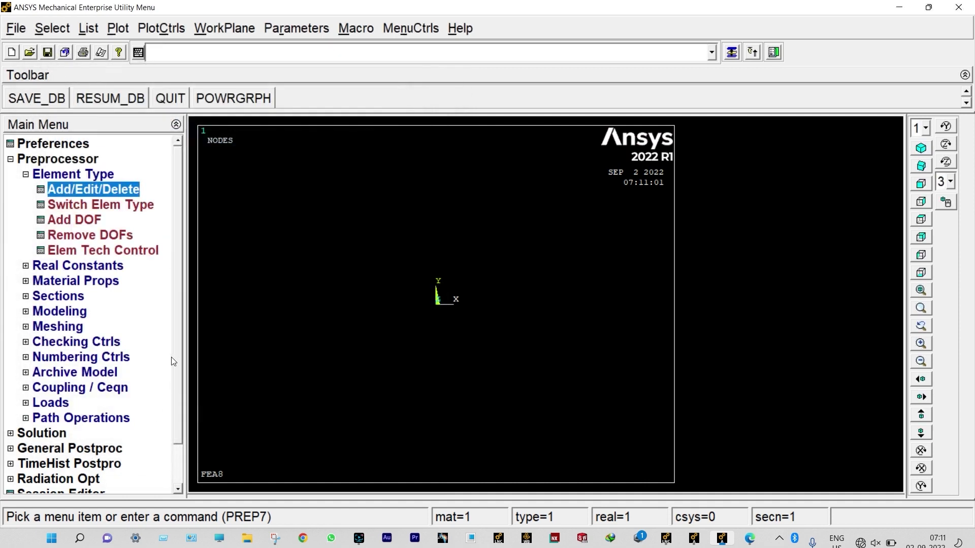
Define a structural linear elastic isotropic material for material number 1 with EX 2E11 and PRXY 0.3
{"action": "left_click", "coordinate": [77, 280]}
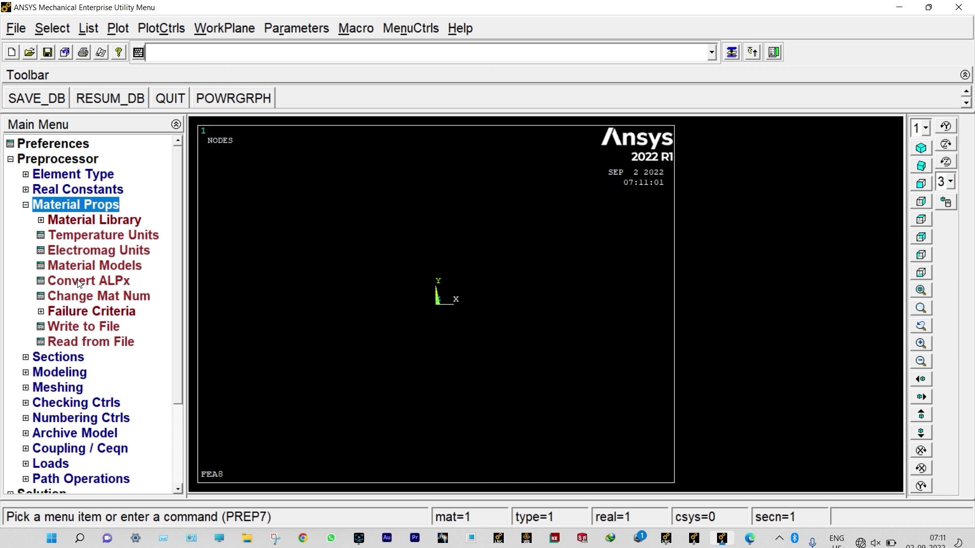
{"action": "left_click", "coordinate": [80, 267]}
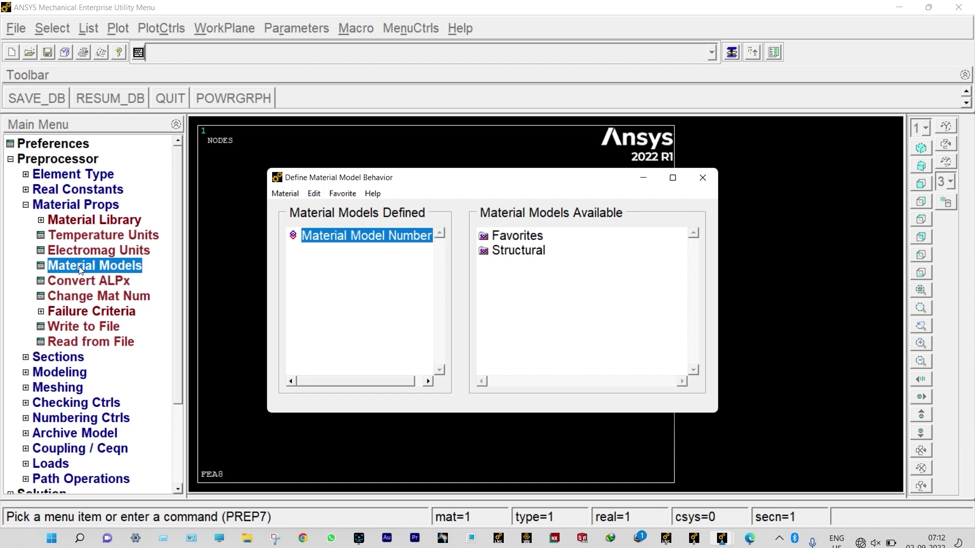
{"action": "double_click", "coordinate": [527, 251]}
{"action": "double_click", "coordinate": [527, 265]}
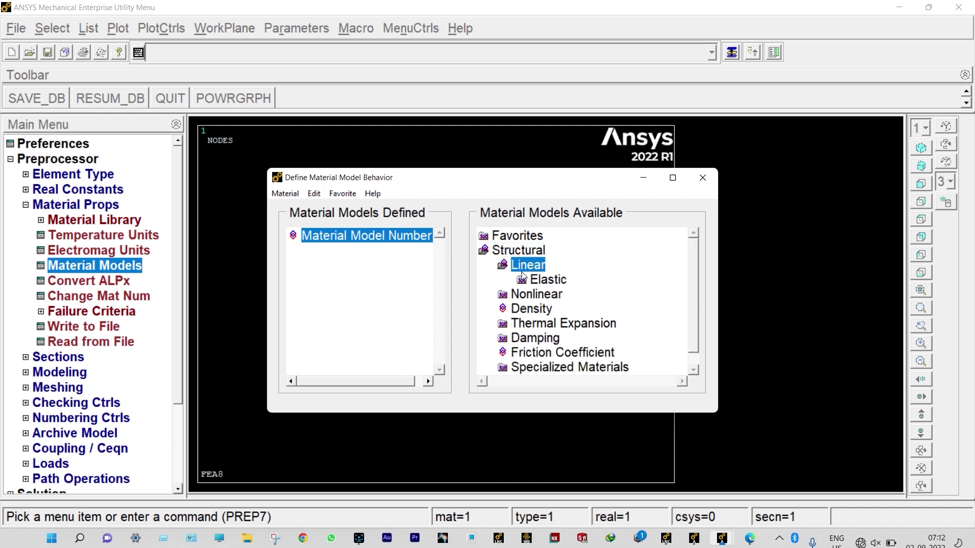
{"action": "double_click", "coordinate": [527, 281]}
{"action": "double_click", "coordinate": [573, 294]}
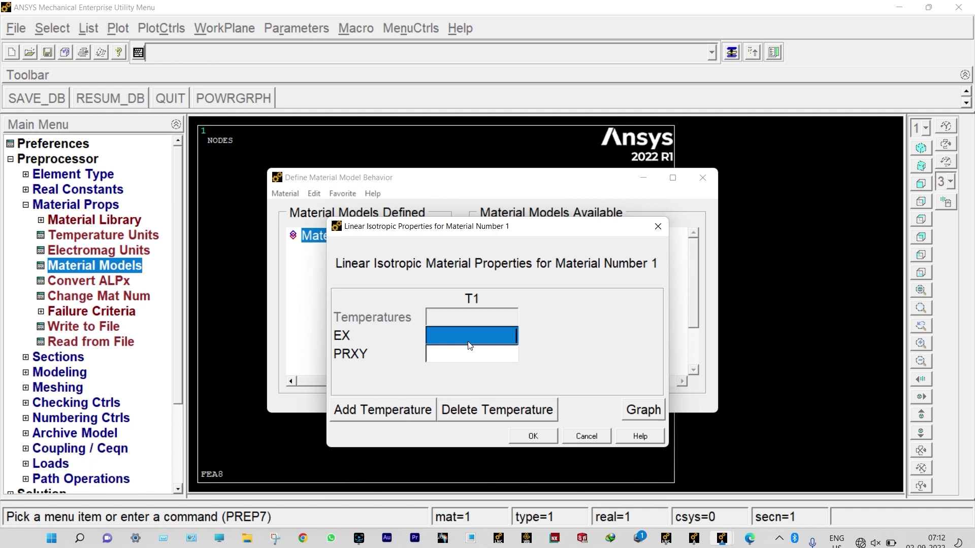
{"action": "type", "text": "2E11"}
{"action": "left_click", "coordinate": [468, 354]}
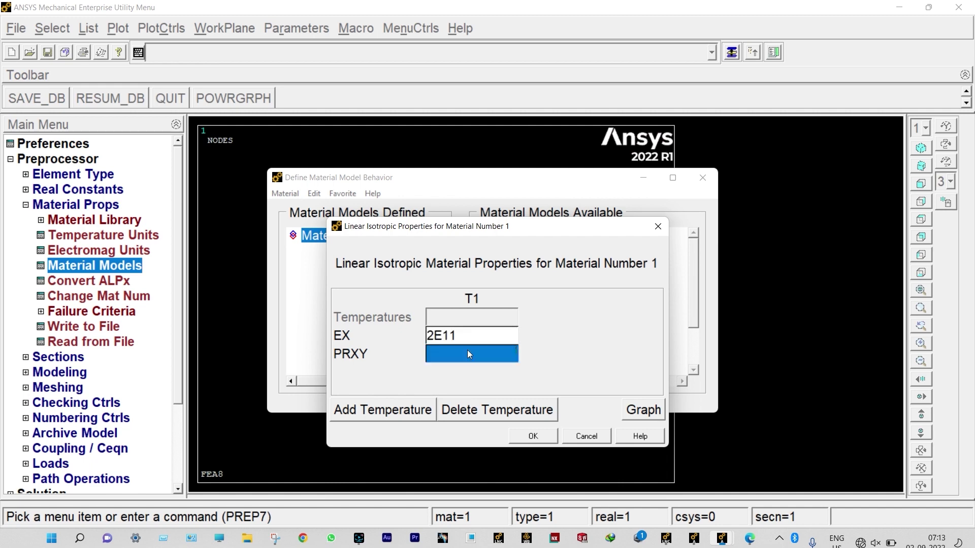
{"action": "type", "text": "0.3"}
{"action": "left_click", "coordinate": [528, 436]}
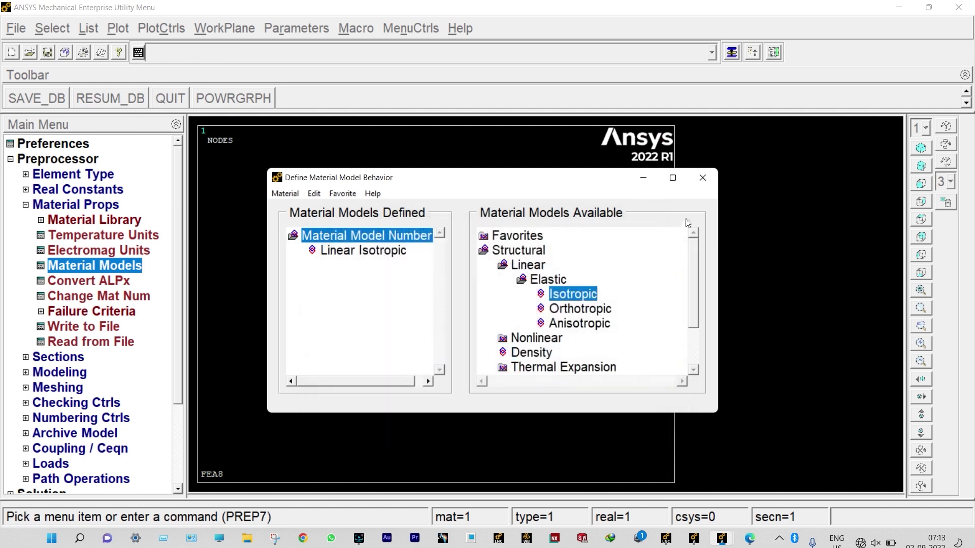
{"action": "left_click", "coordinate": [703, 177]}
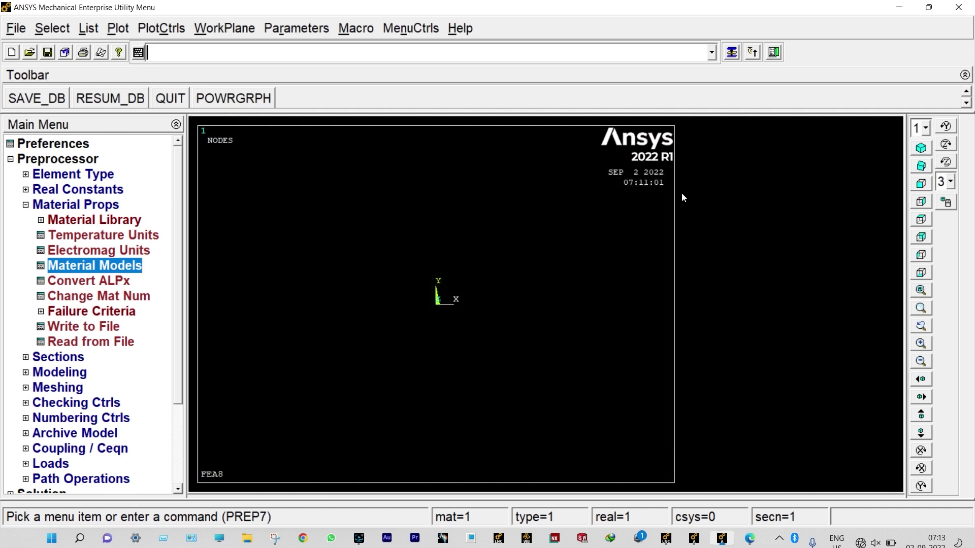
Define a common rectangular beam section with ID 1, width B 0.01 and height H 0.01
{"action": "left_click", "coordinate": [42, 358]}
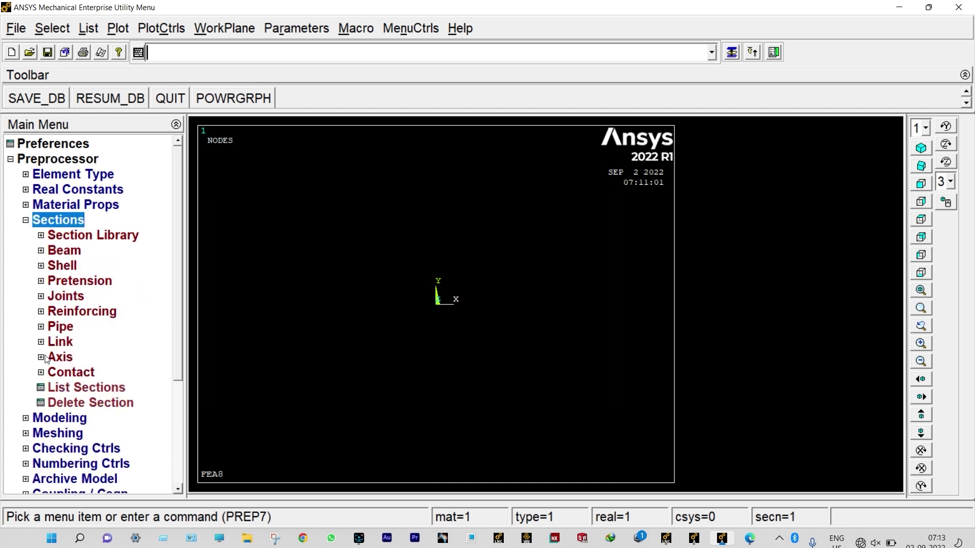
{"action": "left_click", "coordinate": [68, 252]}
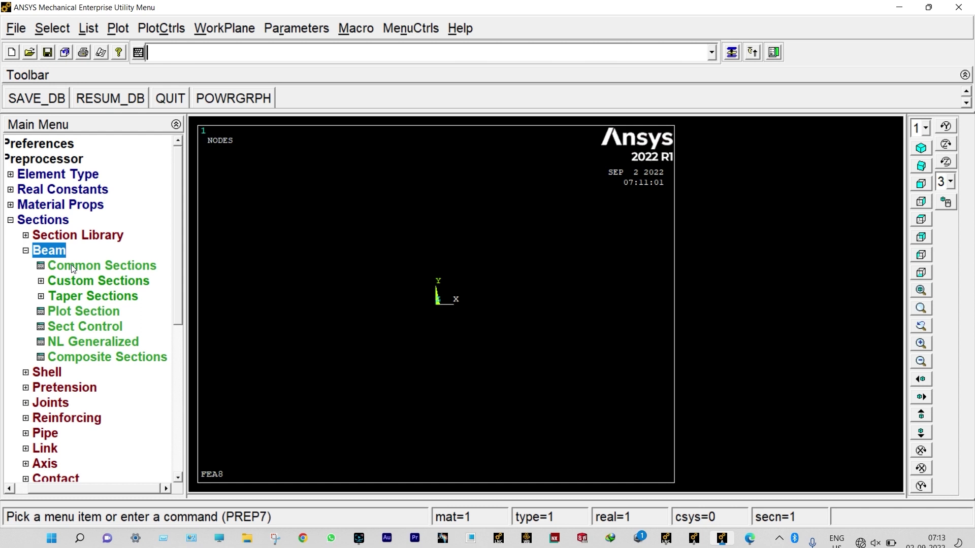
{"action": "left_click", "coordinate": [73, 269]}
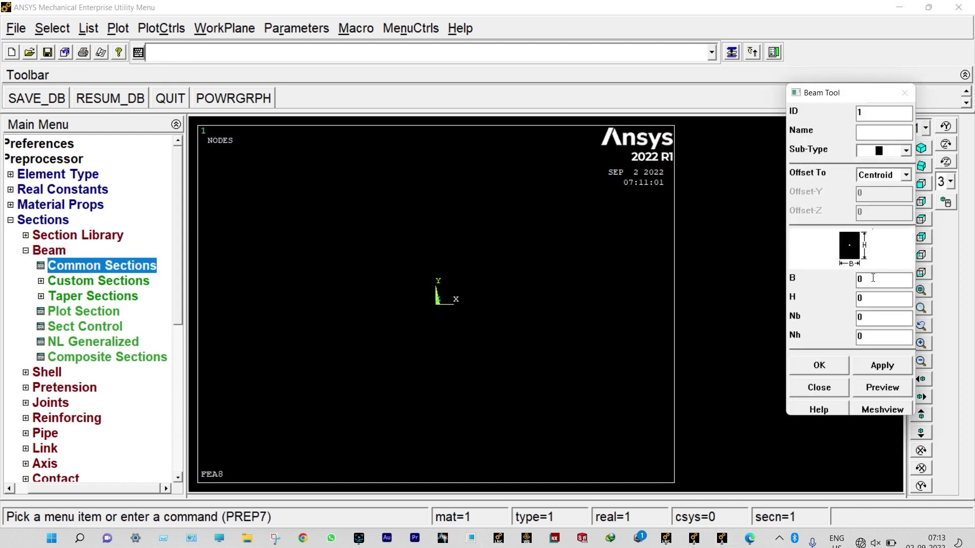
{"action": "type", "text": ".01"}
{"action": "key", "text": "Tab"}
{"action": "type", "text": "0.01"}
{"action": "left_click", "coordinate": [827, 364]}
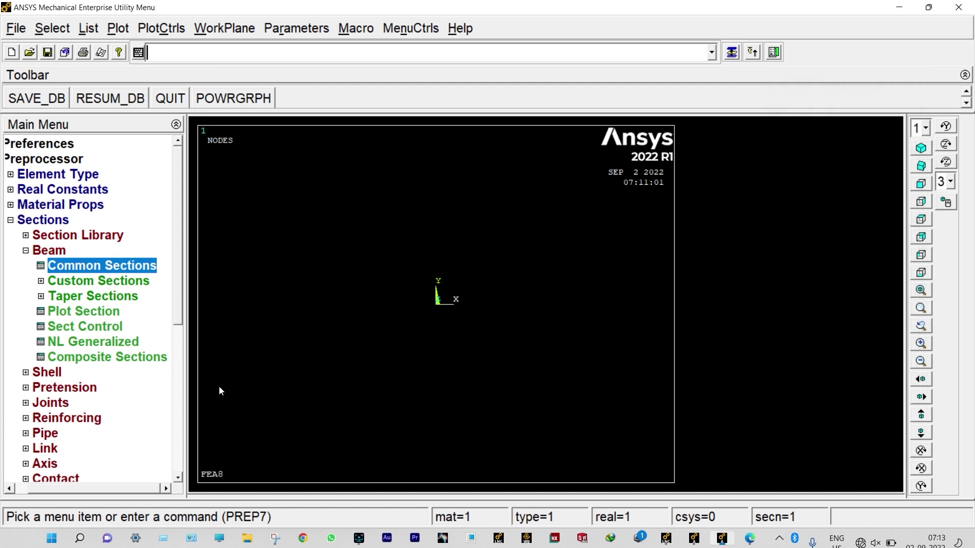
{"action": "left_click", "coordinate": [26, 251]}
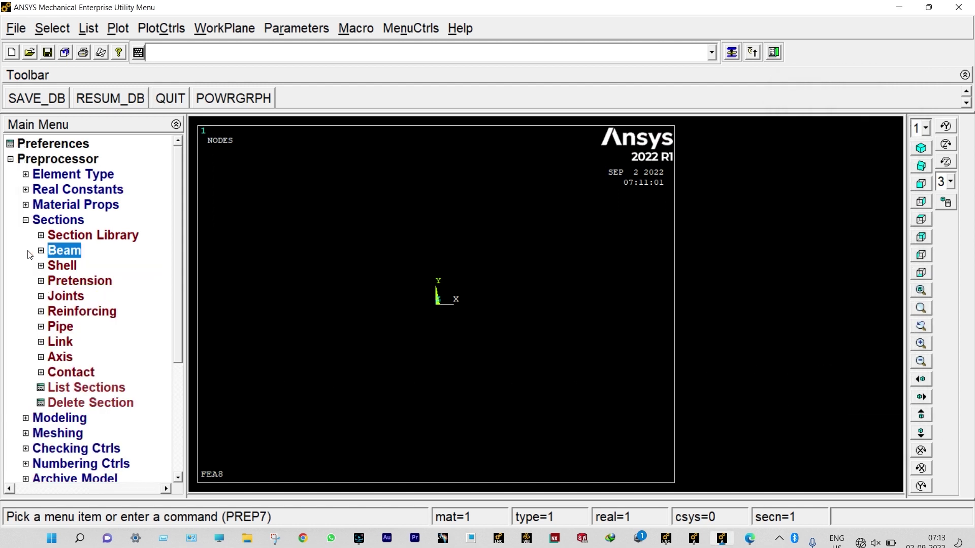
{"action": "left_click", "coordinate": [26, 221]}
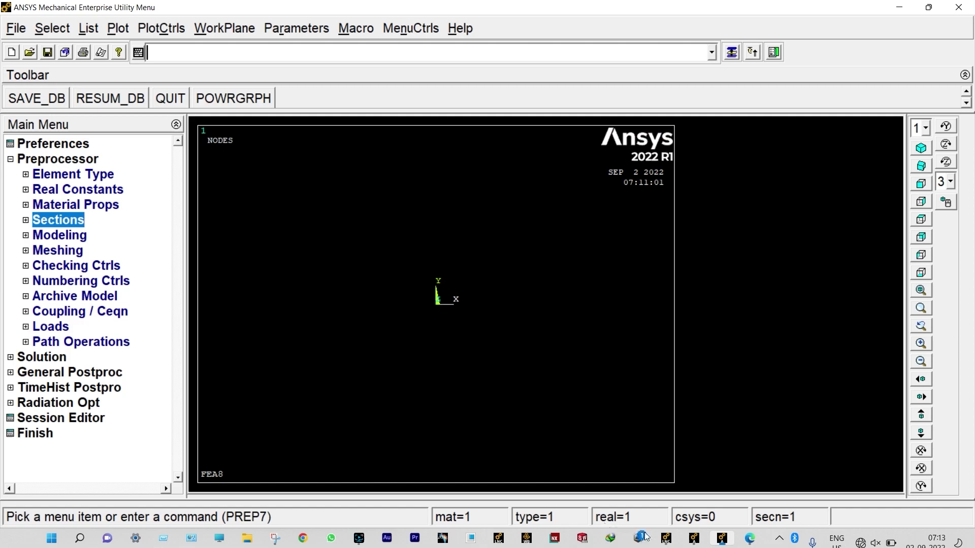
Consult the overhanging beam figure in UDEMY10.pdf in the browser and create keypoints in the active coordinate system at the origin, X 3 and X 4
{"action": "left_click", "coordinate": [750, 538]}
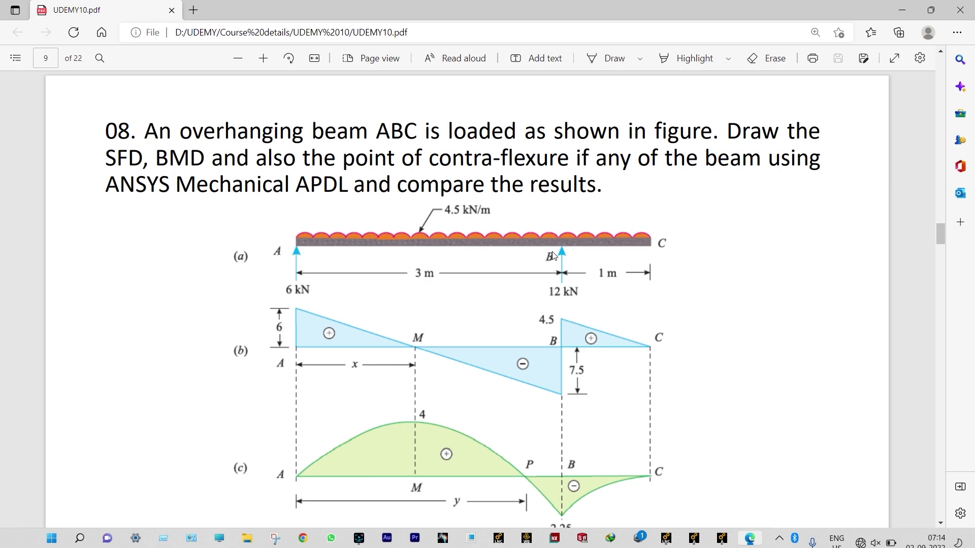
{"action": "key", "text": "alt+Tab"}
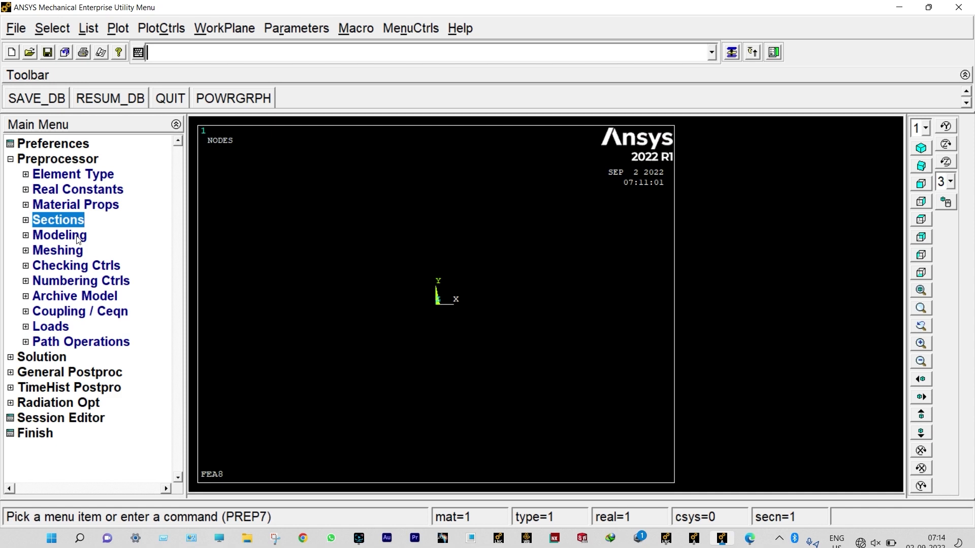
{"action": "left_click", "coordinate": [59, 235]}
{"action": "left_click", "coordinate": [71, 252]}
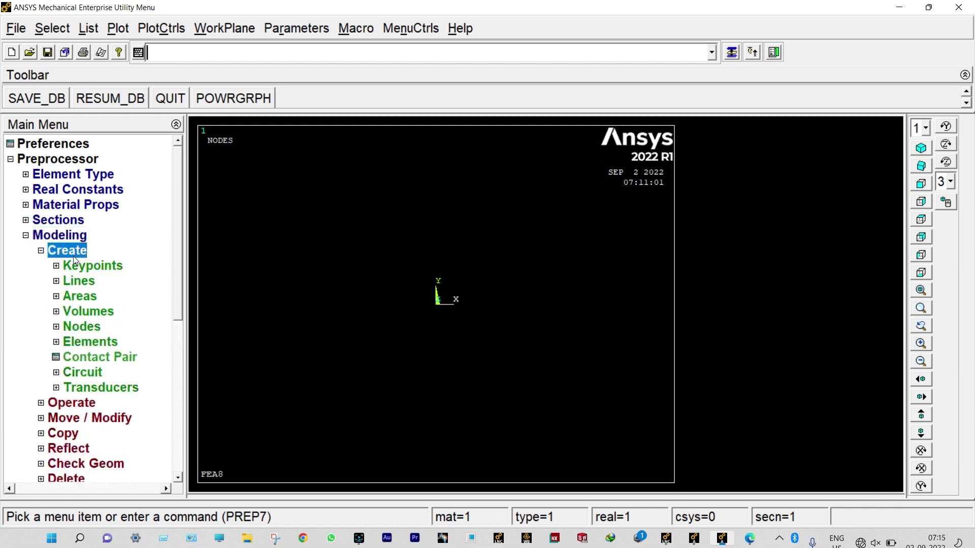
{"action": "left_click", "coordinate": [73, 262]}
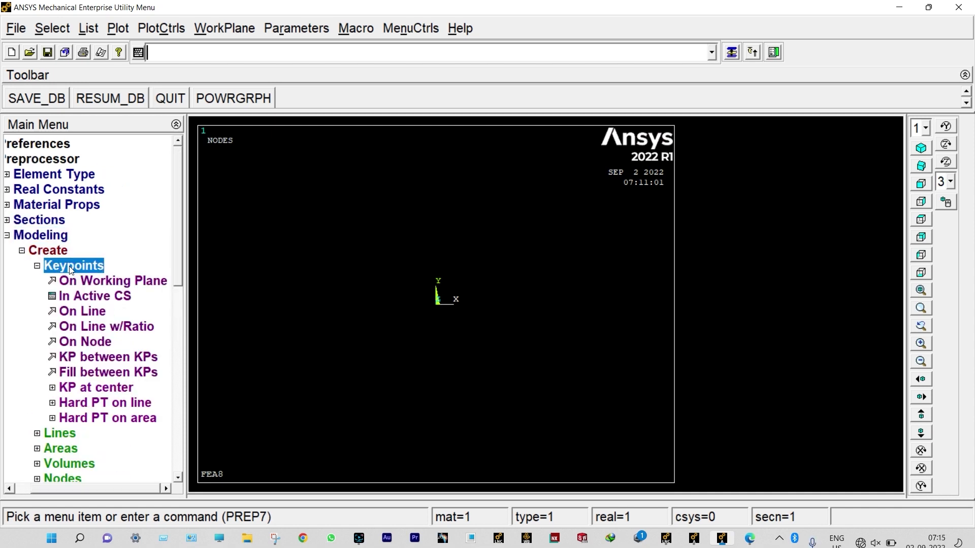
{"action": "left_click", "coordinate": [87, 297]}
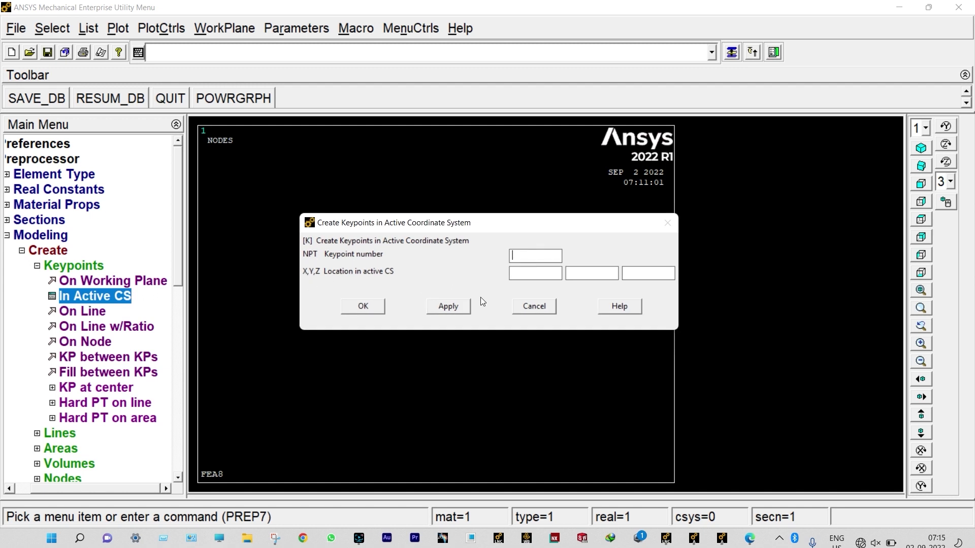
{"action": "left_click", "coordinate": [449, 307]}
{"action": "type", "text": "3"}
{"action": "left_click", "coordinate": [461, 308]}
{"action": "key", "text": "BackSpace"}
{"action": "type", "text": "4"}
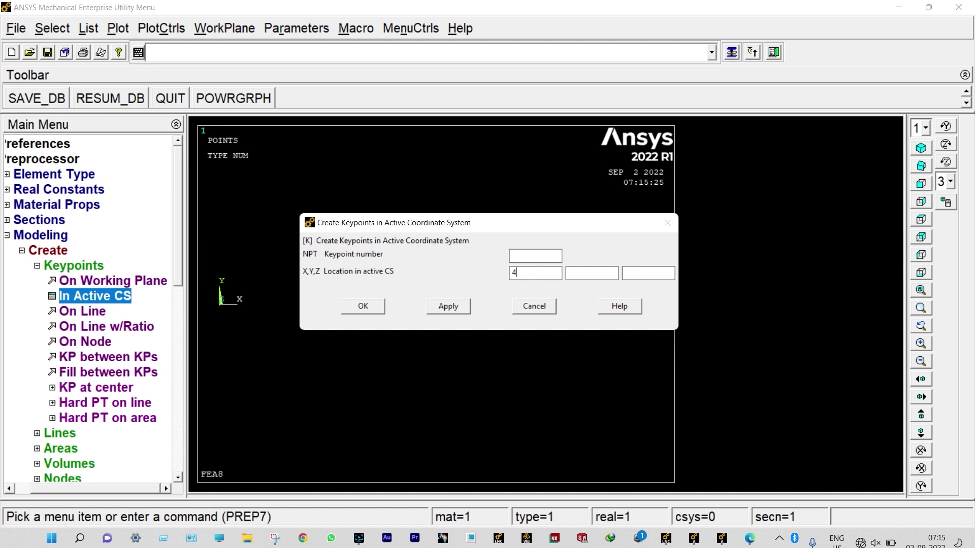
{"action": "left_click", "coordinate": [453, 308]}
Create a fourth keypoint below the origin at X 0, Y -2 and finish keypoint creation
{"action": "left_click", "coordinate": [520, 271]}
{"action": "key", "text": "BackSpace"}
{"action": "type", "text": "-2"}
{"action": "left_click", "coordinate": [377, 308]}
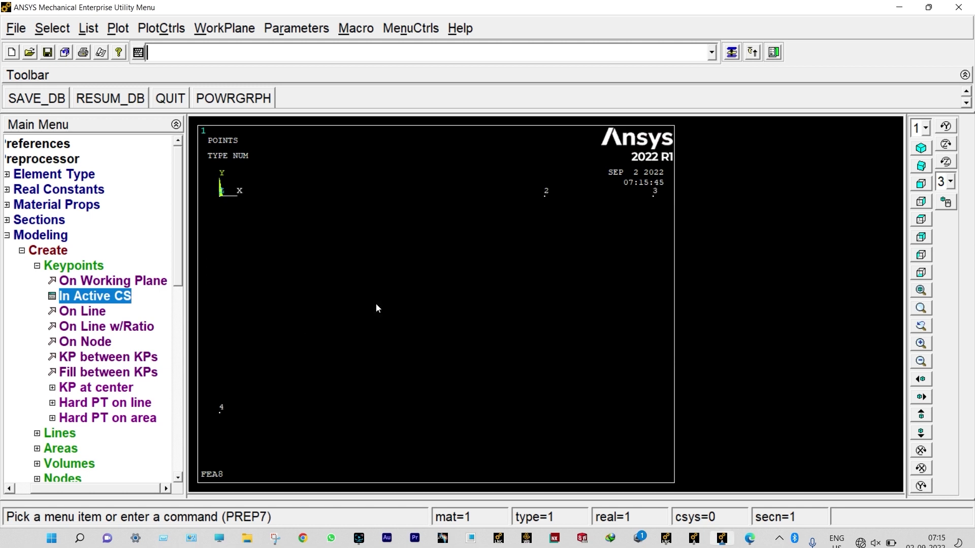
Create two straight lines, one from the origin keypoint to keypoint 2 and one from keypoint 2 to keypoint 3
{"action": "left_click", "coordinate": [59, 434]}
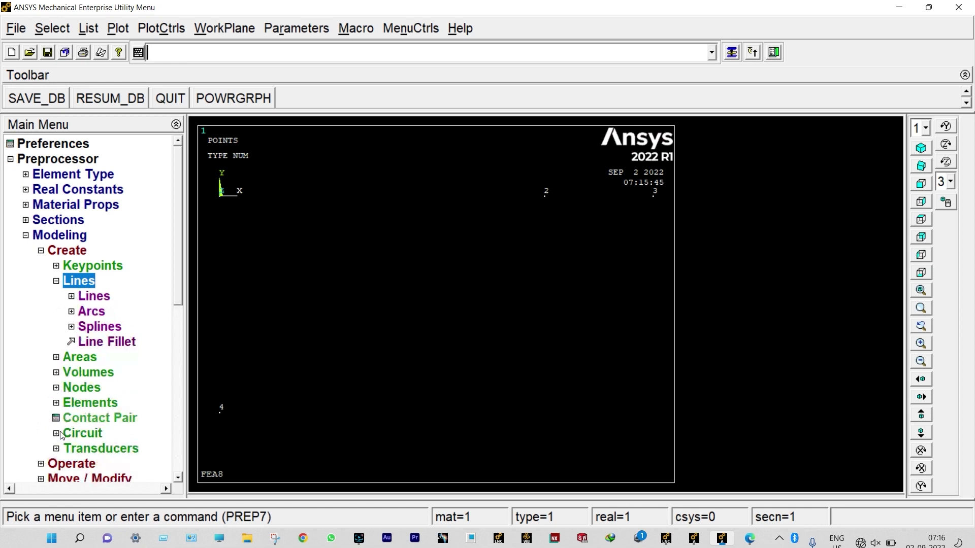
{"action": "left_click", "coordinate": [73, 297]}
{"action": "left_click", "coordinate": [95, 312]}
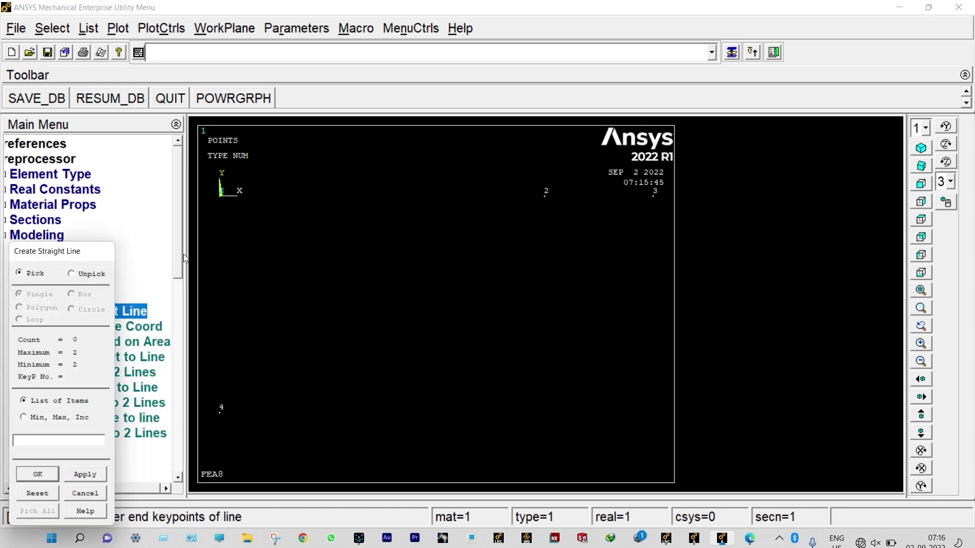
{"action": "left_click", "coordinate": [229, 213]}
{"action": "left_click", "coordinate": [539, 208]}
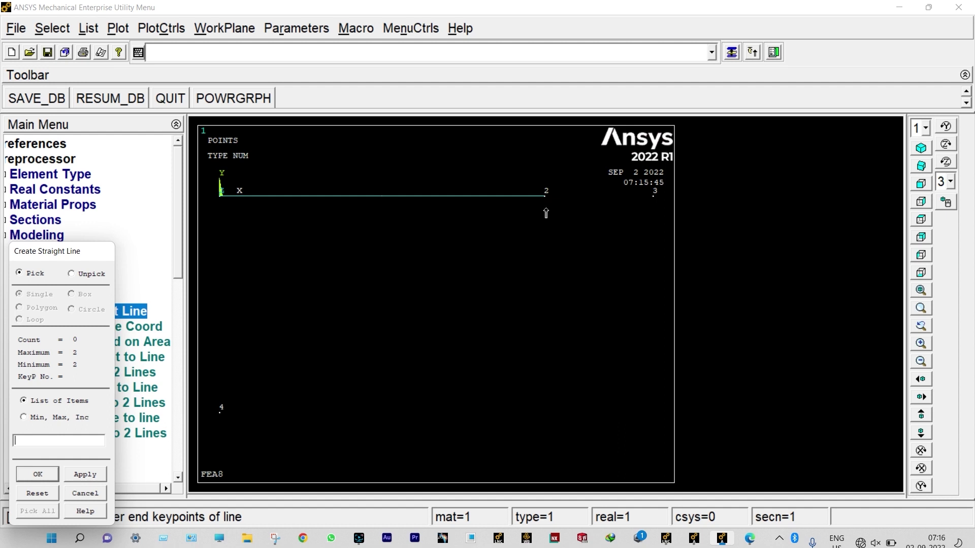
{"action": "left_click", "coordinate": [635, 208]}
{"action": "left_click", "coordinate": [38, 475]}
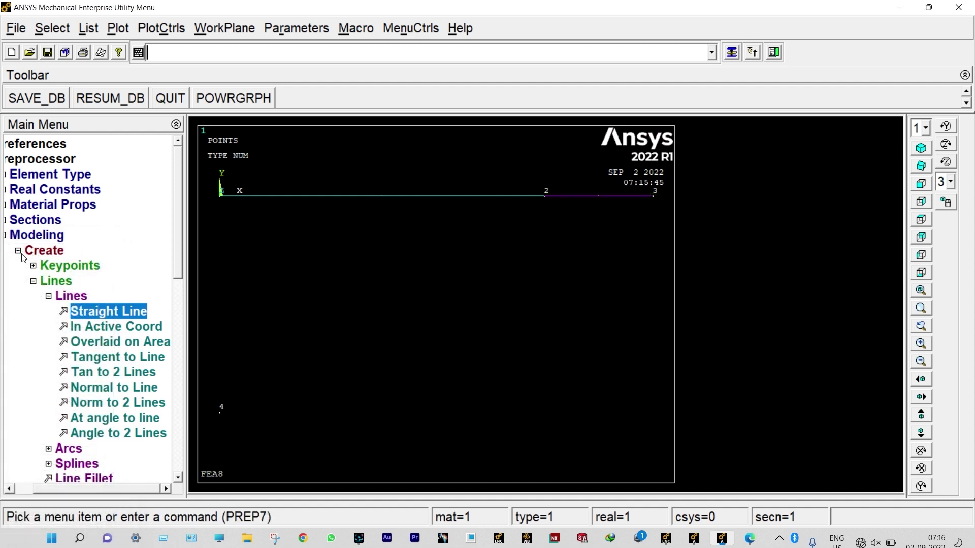
Assign material 1, element type BEAM188 and section 1 to all lines, using keypoint 4 as the orientation keypoint
{"action": "left_click", "coordinate": [16, 239]}
{"action": "left_click", "coordinate": [32, 250]}
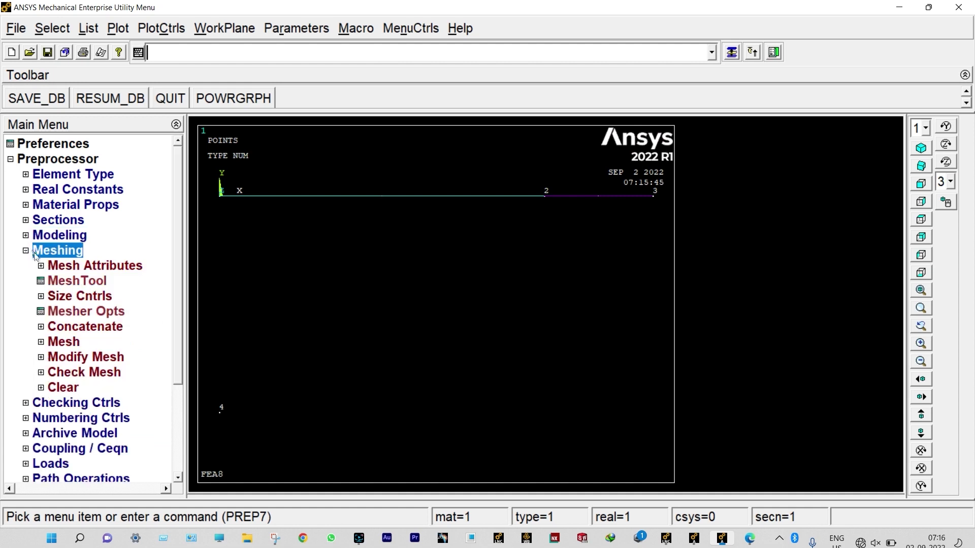
{"action": "left_click", "coordinate": [52, 266]}
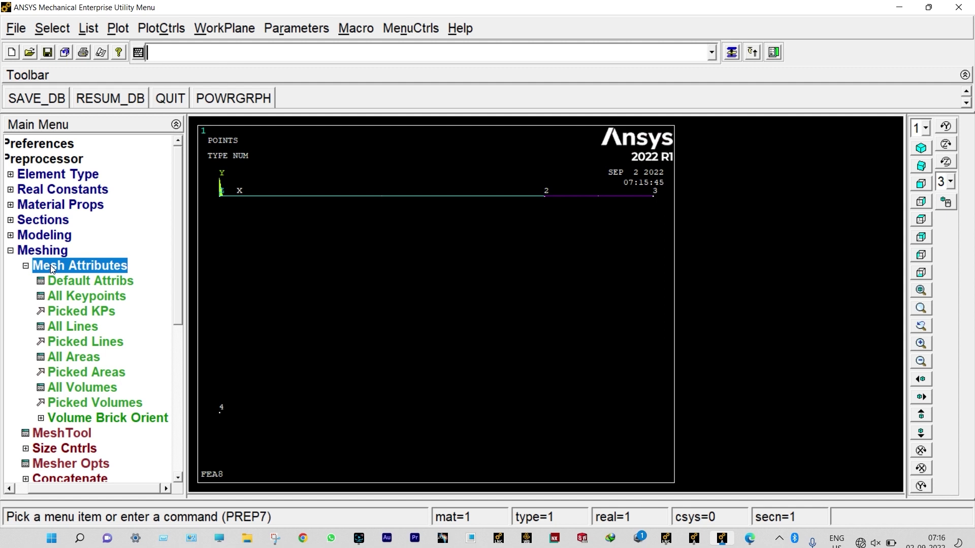
{"action": "left_click", "coordinate": [80, 325]}
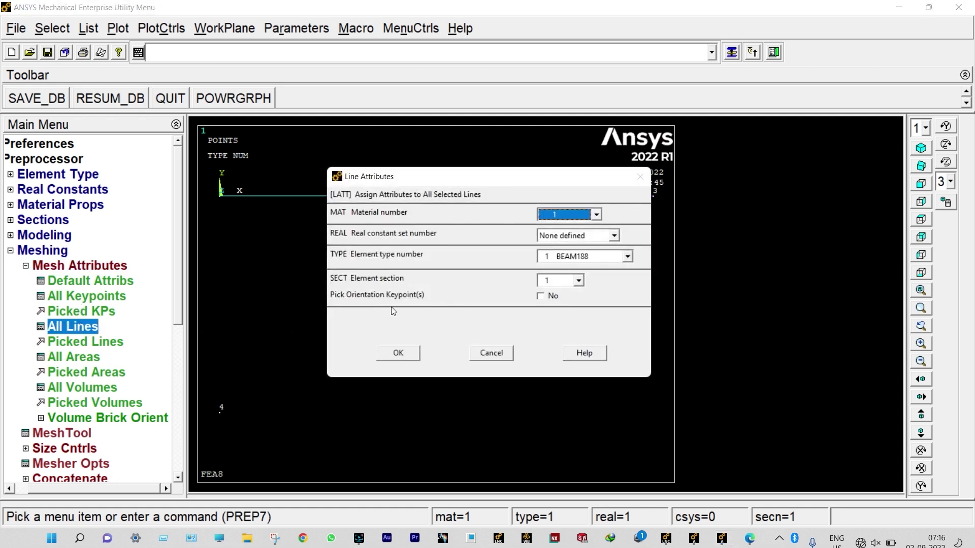
{"action": "left_click", "coordinate": [541, 296]}
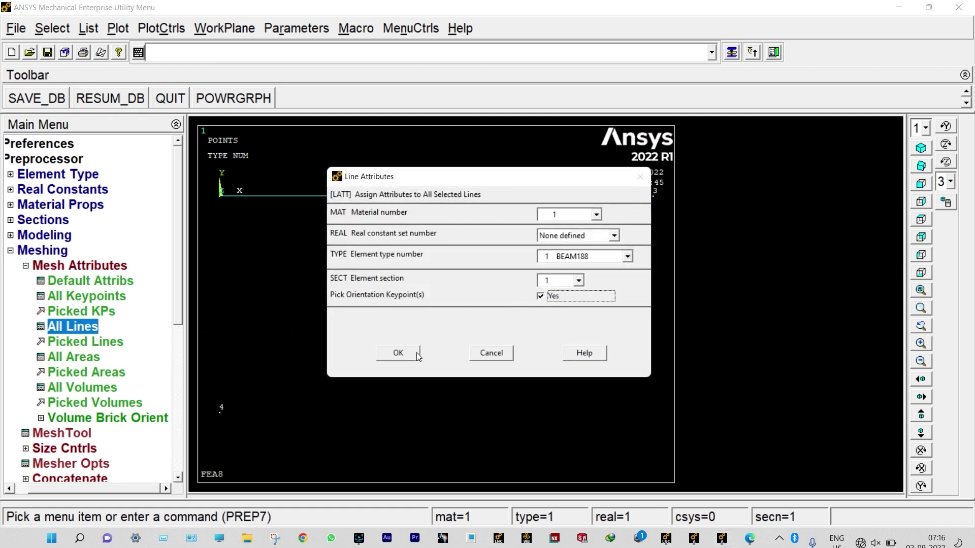
{"action": "left_click", "coordinate": [396, 352]}
{"action": "left_click", "coordinate": [221, 414]}
{"action": "left_click", "coordinate": [38, 474]}
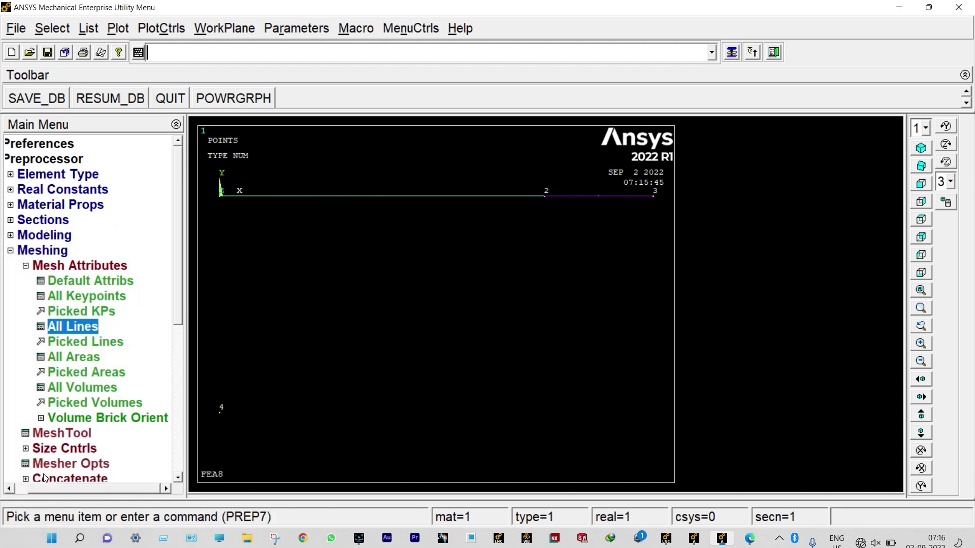
Set the manual mesh size on all lines to 10 element divisions
{"action": "left_click", "coordinate": [25, 265]}
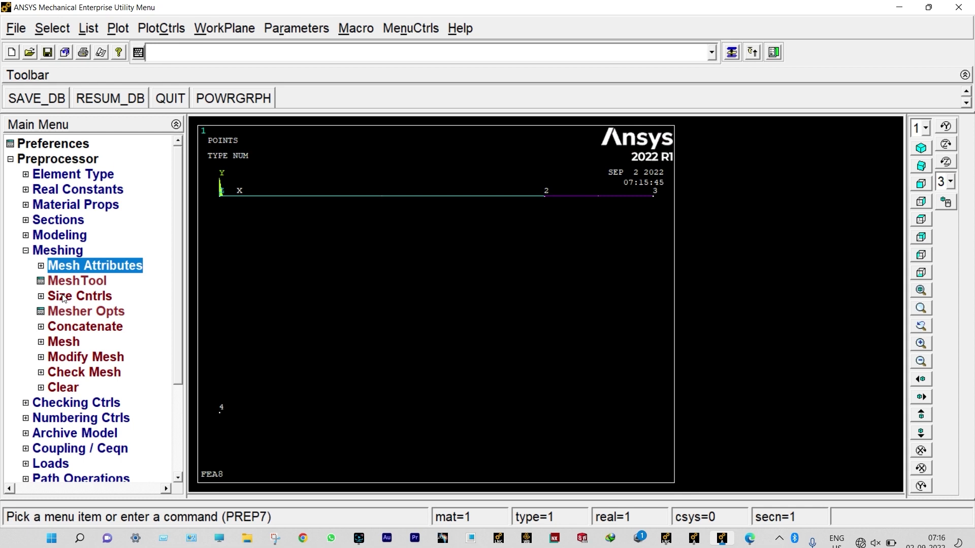
{"action": "left_click", "coordinate": [63, 297]}
{"action": "left_click", "coordinate": [89, 326]}
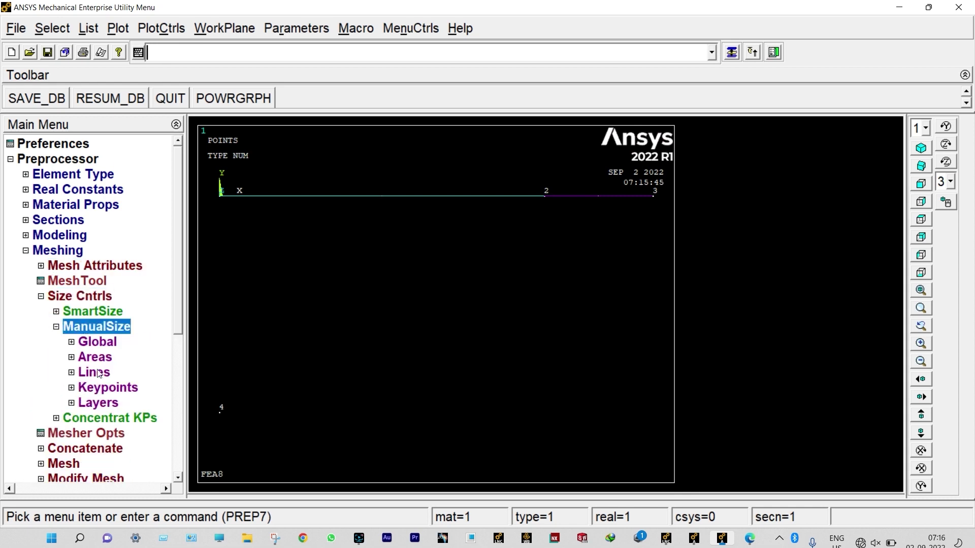
{"action": "left_click", "coordinate": [99, 373]}
{"action": "left_click", "coordinate": [109, 389]}
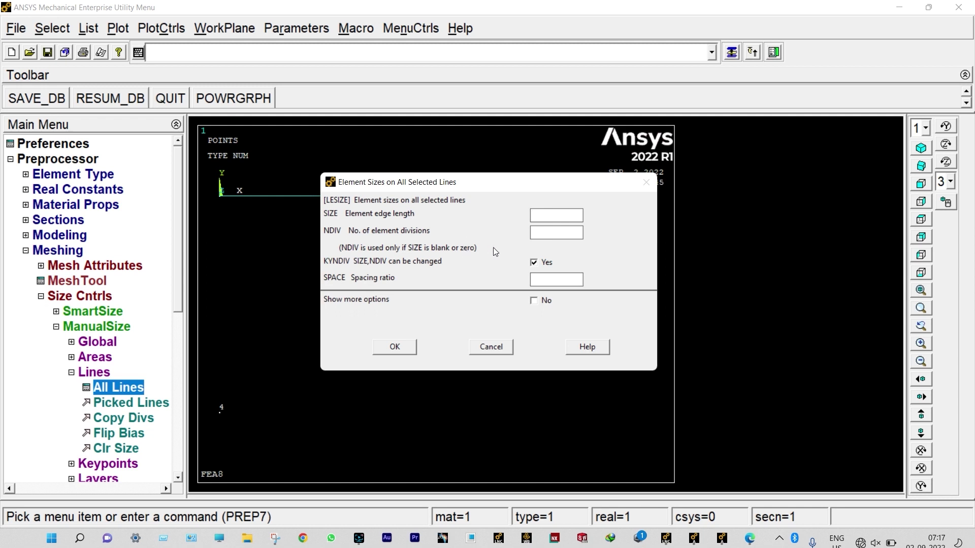
{"action": "left_click", "coordinate": [537, 234]}
{"action": "type", "text": "10"}
{"action": "left_click", "coordinate": [402, 345]}
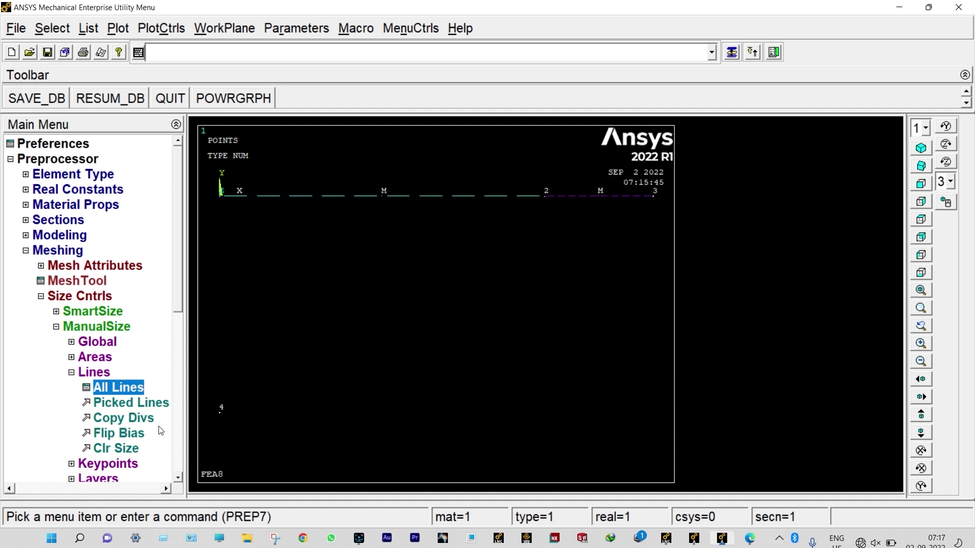
Mesh all lines of the beam
{"action": "left_click", "coordinate": [80, 373]}
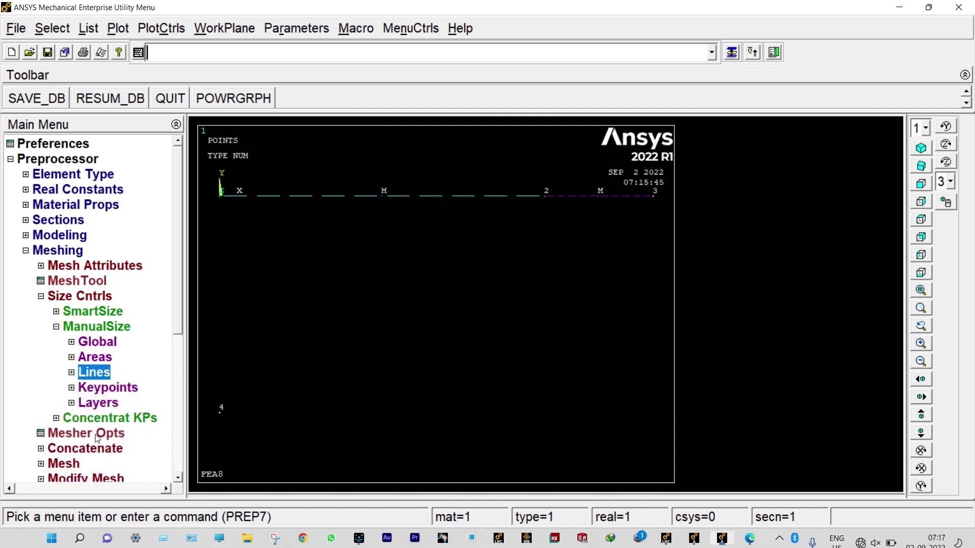
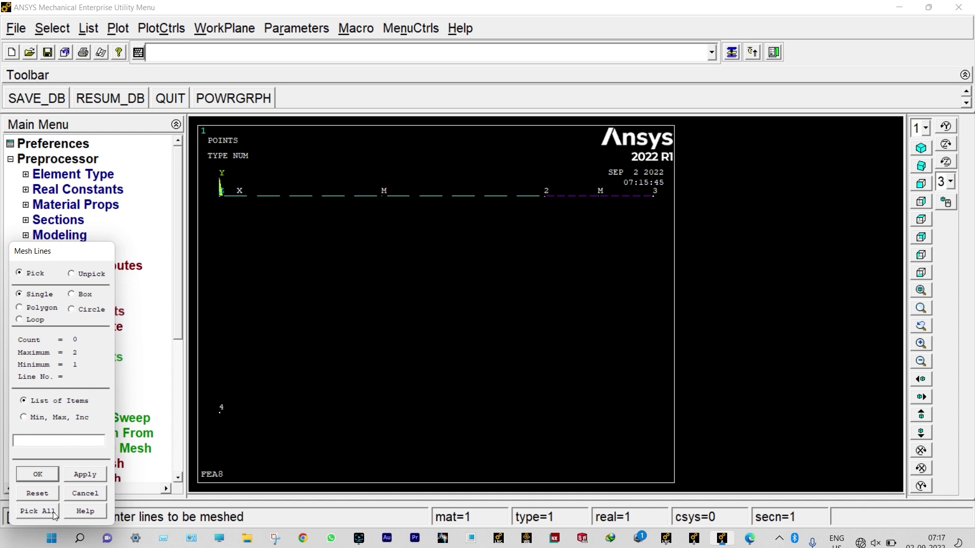
{"action": "left_click", "coordinate": [55, 512]}
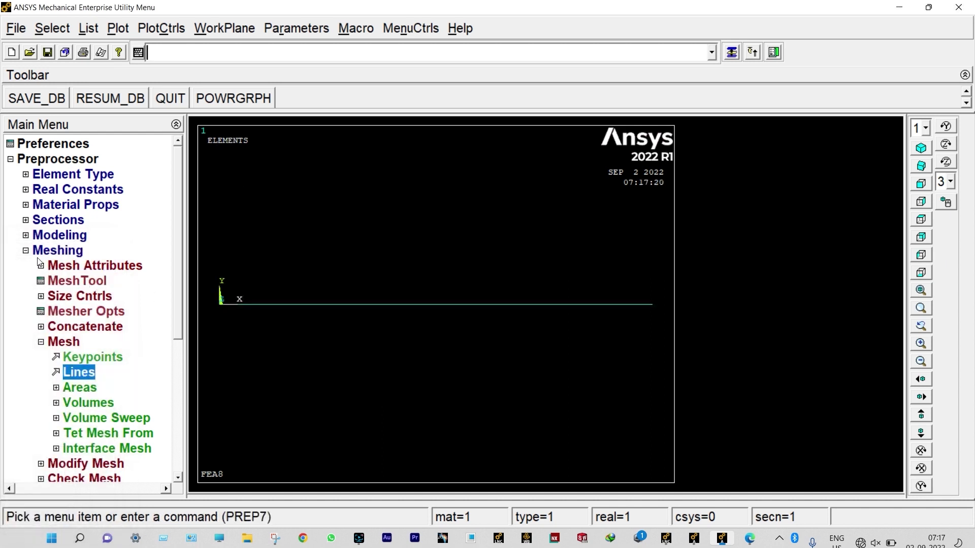
{"action": "left_click", "coordinate": [54, 251]}
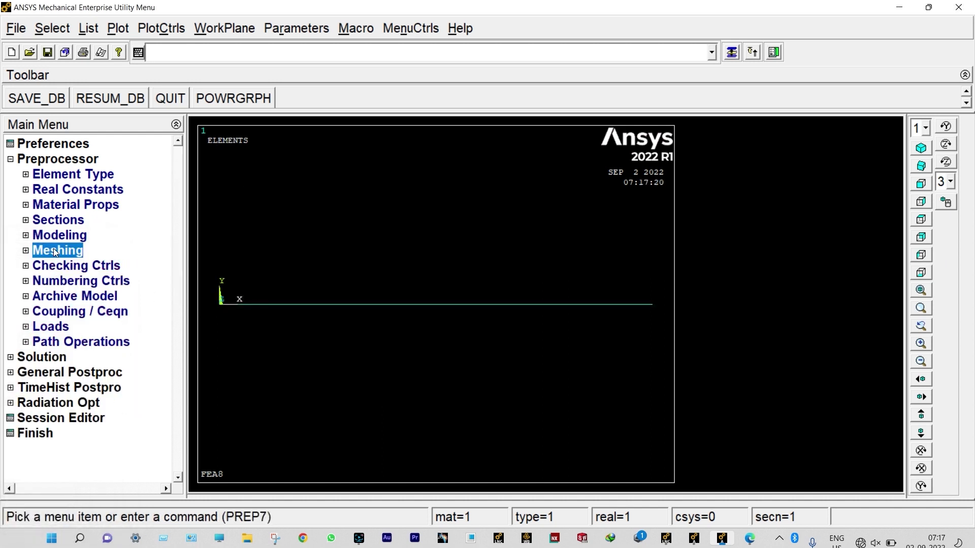
Set the new analysis type to Static
{"action": "left_click", "coordinate": [52, 327]}
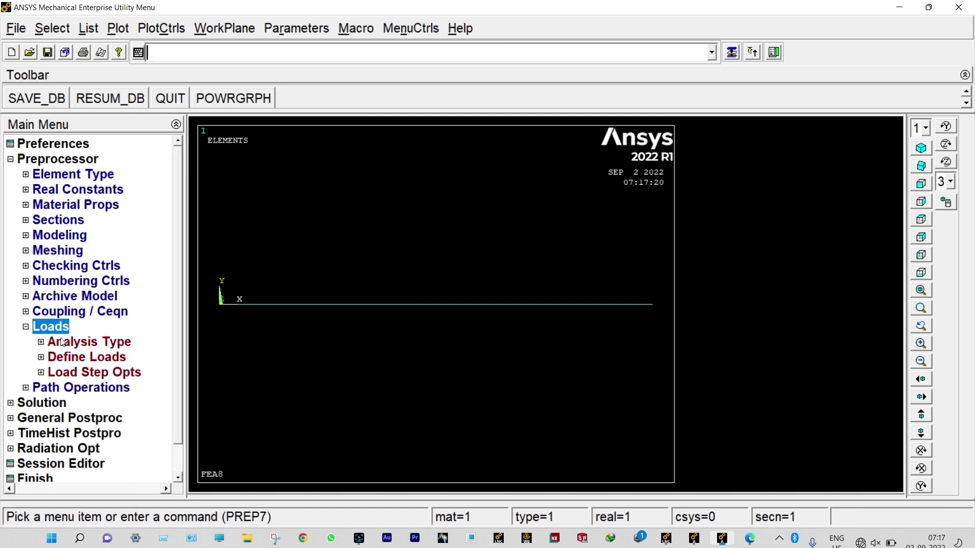
{"action": "left_click", "coordinate": [70, 345]}
{"action": "left_click", "coordinate": [122, 357]}
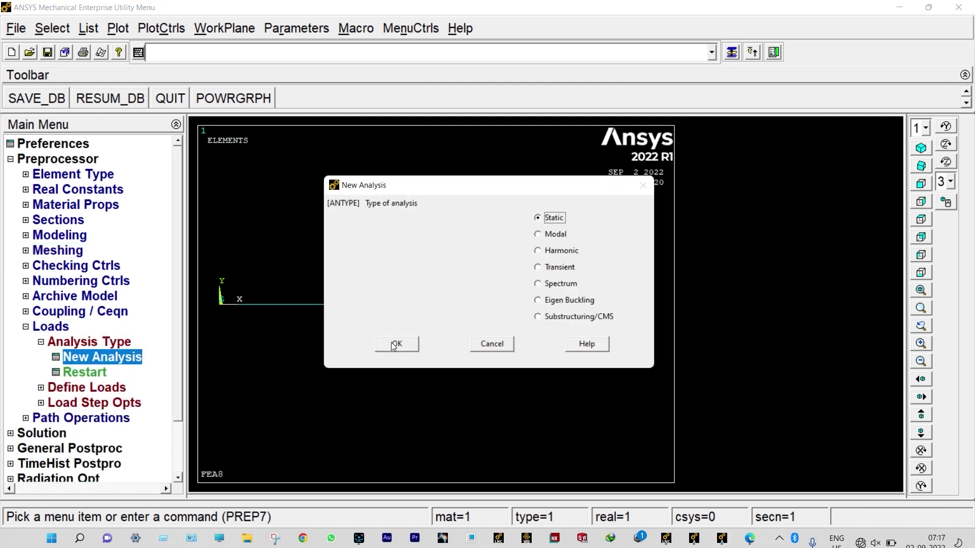
{"action": "left_click", "coordinate": [395, 344]}
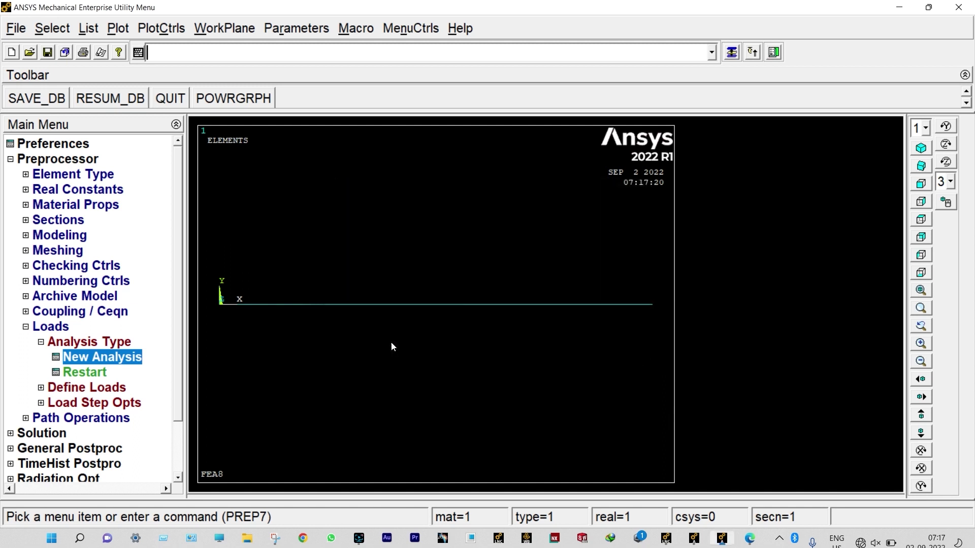
Start a structural displacement constraint on keypoints, checking the supports in UDEMY10.pdf in the browser, and plot the beam's lines
{"action": "left_click", "coordinate": [107, 389]}
{"action": "left_click", "coordinate": [89, 389]}
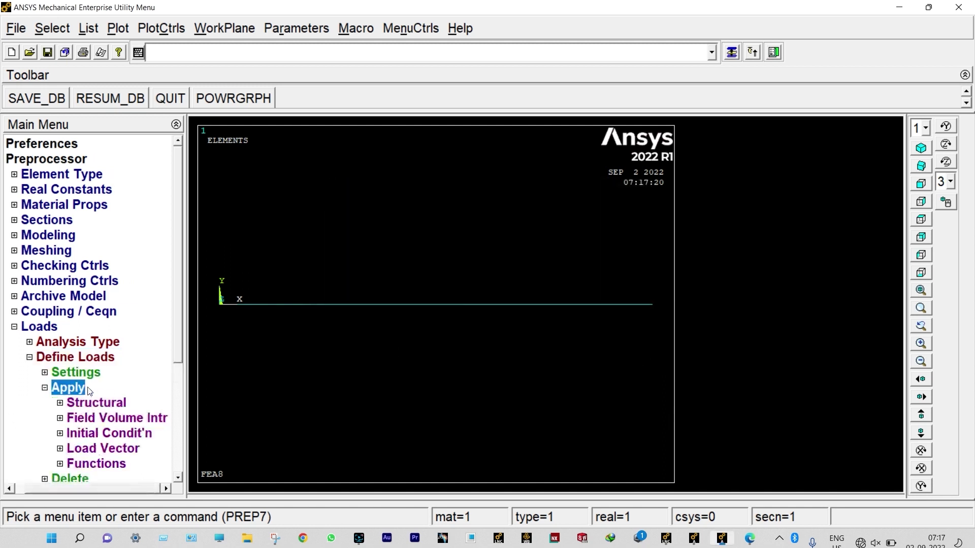
{"action": "left_click", "coordinate": [97, 403]}
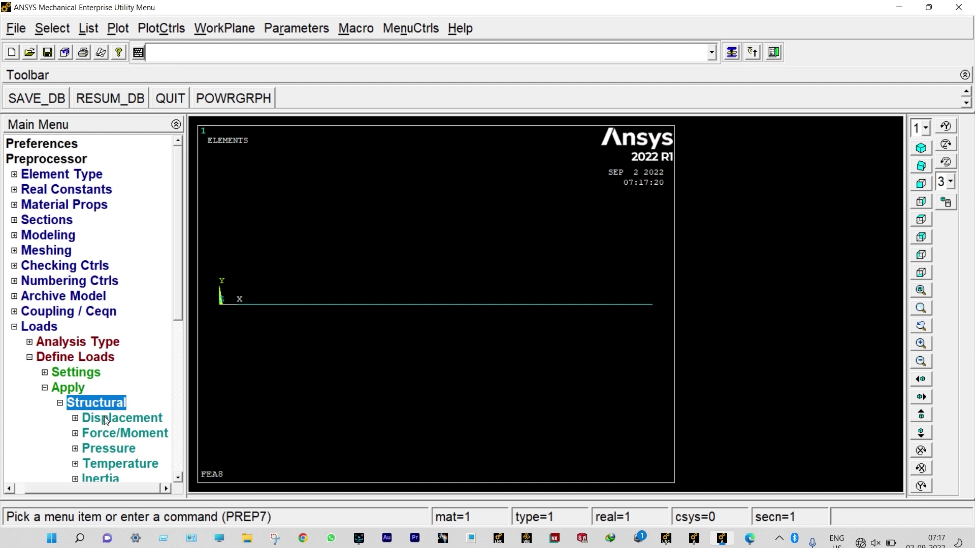
{"action": "left_click", "coordinate": [105, 417]}
{"action": "left_click", "coordinate": [131, 464]}
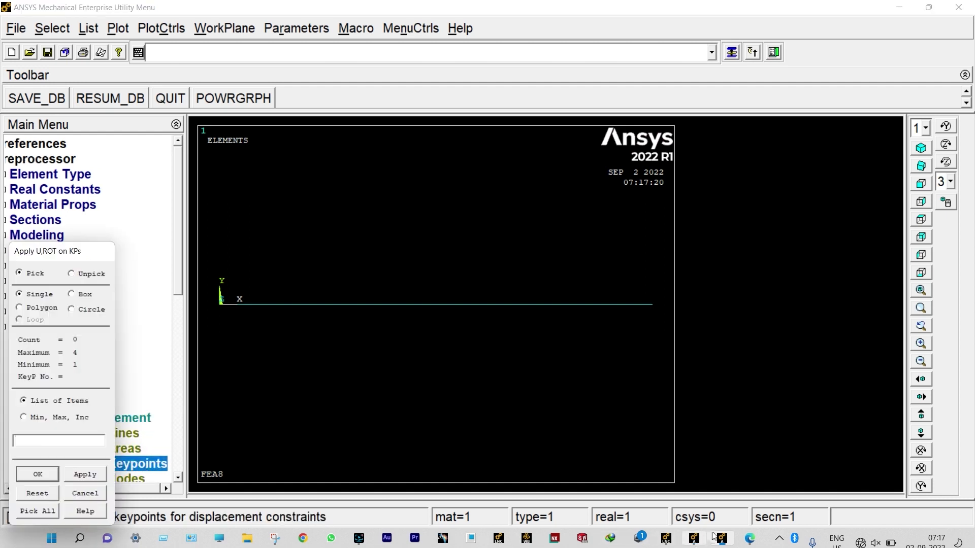
{"action": "left_click", "coordinate": [751, 540]}
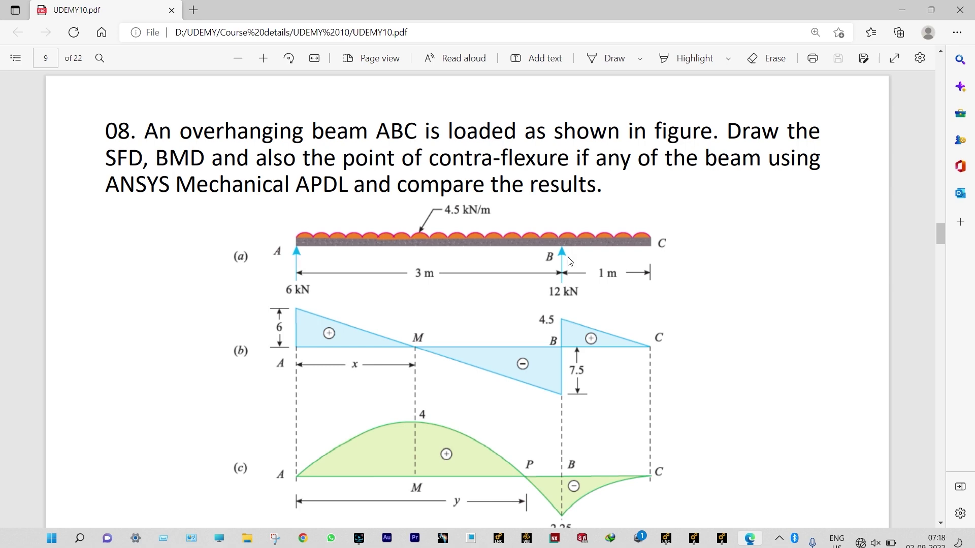
{"action": "key", "text": "alt+Tab"}
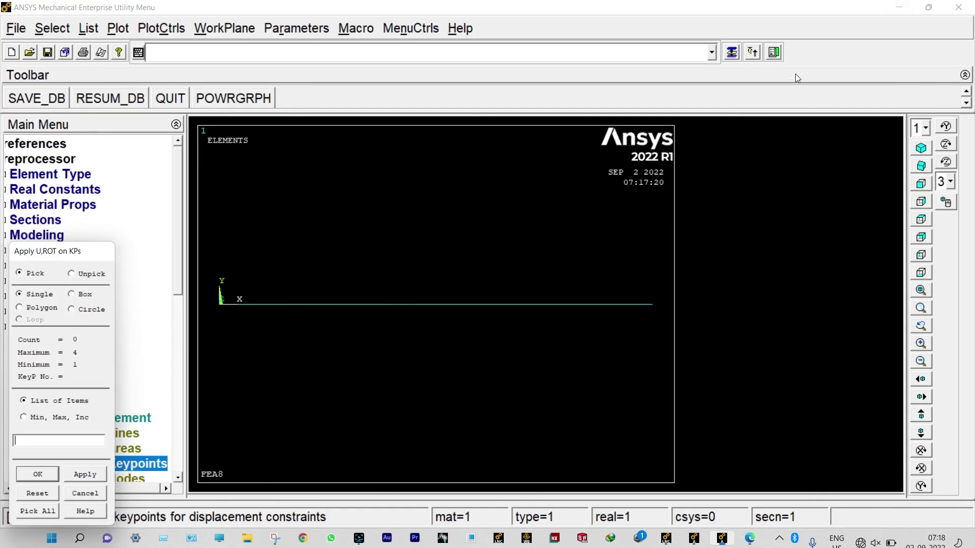
{"action": "left_click", "coordinate": [118, 29]}
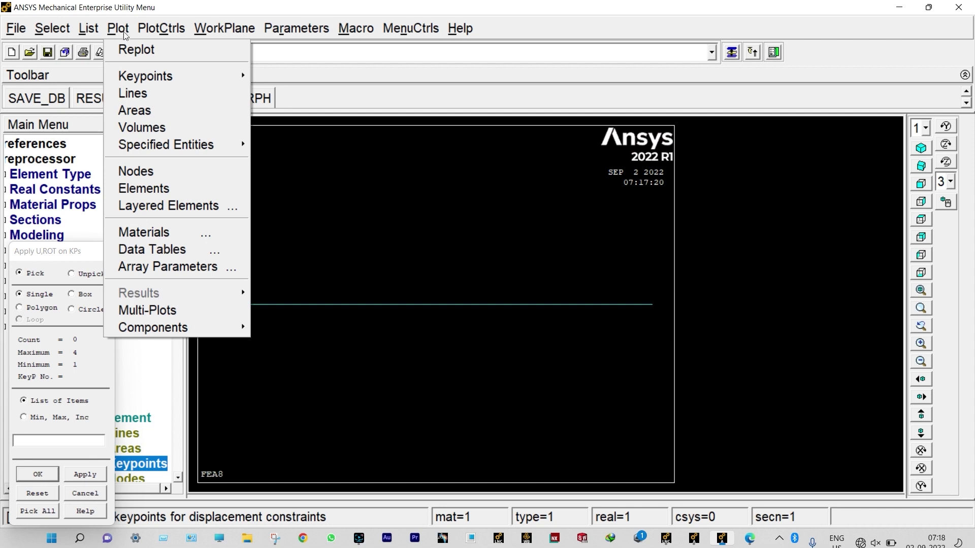
{"action": "left_click", "coordinate": [132, 93]}
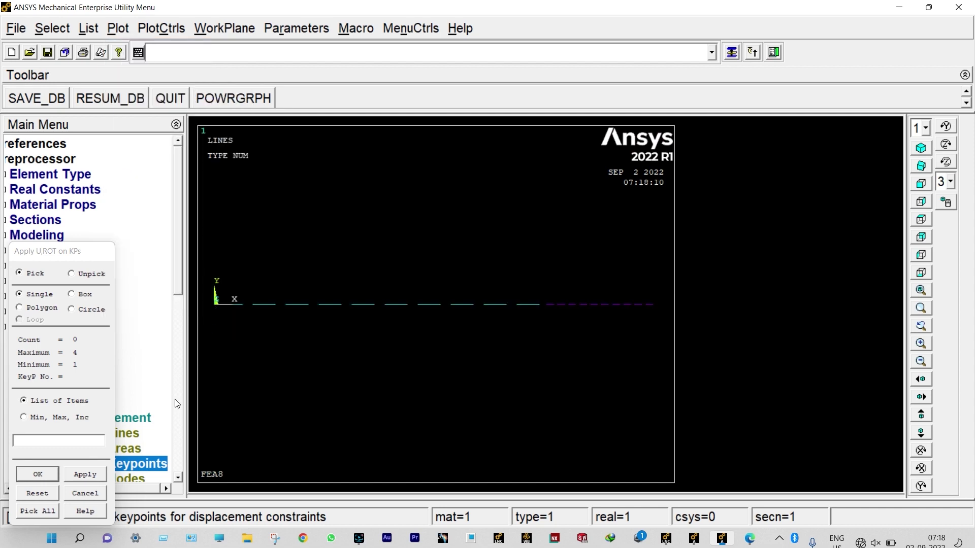
Constrain UX, UY, UZ, ROTX and ROTY at the keypoint at the origin, support A
{"action": "left_click", "coordinate": [215, 311]}
{"action": "middle_click", "coordinate": [215, 312]}
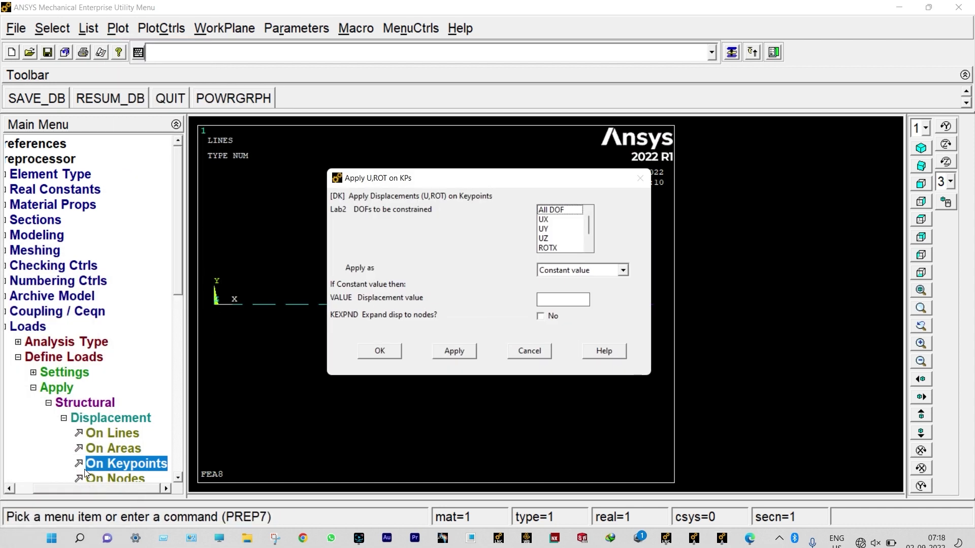
{"action": "left_click", "coordinate": [549, 222]}
{"action": "left_click", "coordinate": [549, 229]}
{"action": "left_click", "coordinate": [548, 238]}
{"action": "scroll", "coordinate": [549, 238], "scroll_direction": "down", "scroll_amount": 1}
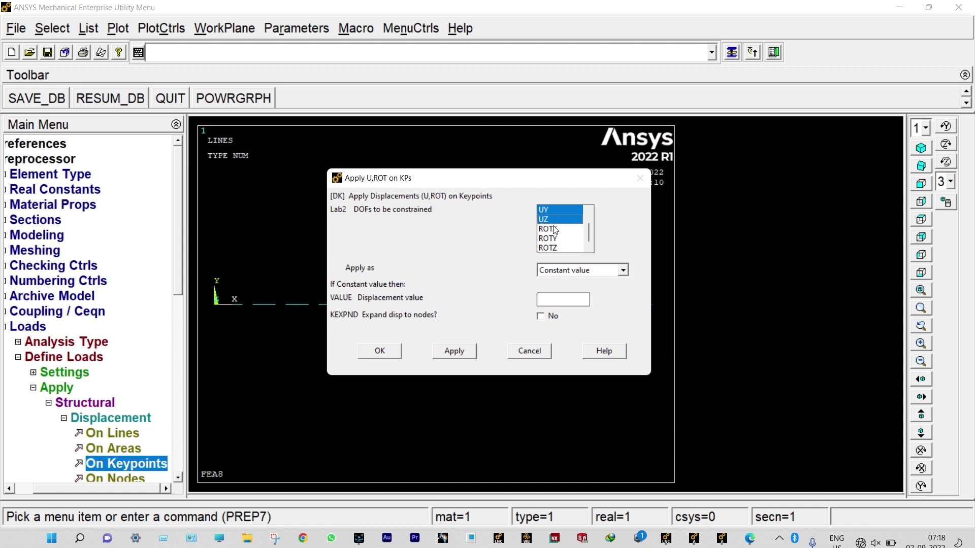
{"action": "left_click", "coordinate": [554, 229]}
{"action": "left_click", "coordinate": [549, 239]}
{"action": "left_click", "coordinate": [453, 351]}
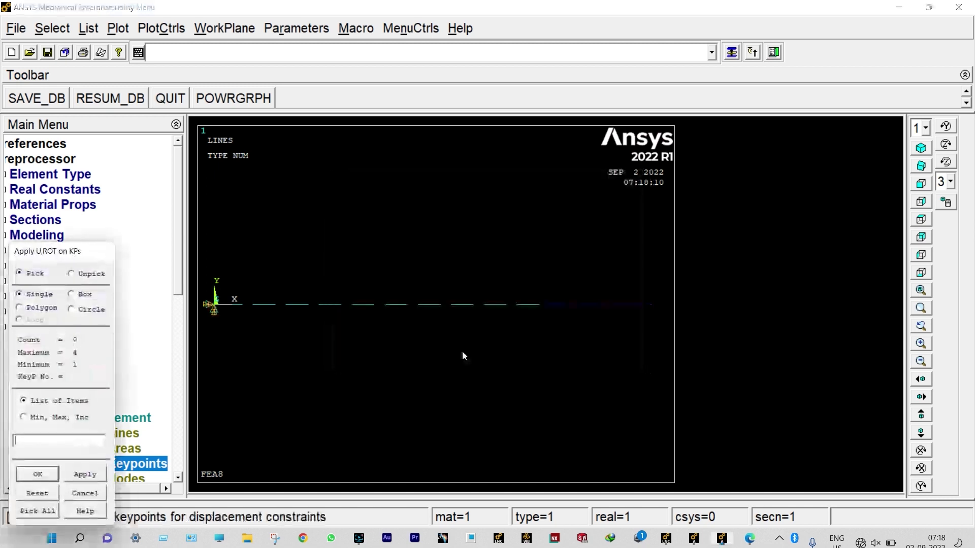
Constrain UY, UZ, ROTX and ROTY at keypoint 2, support B, leaving UX and ROTZ free
{"action": "left_click", "coordinate": [542, 311]}
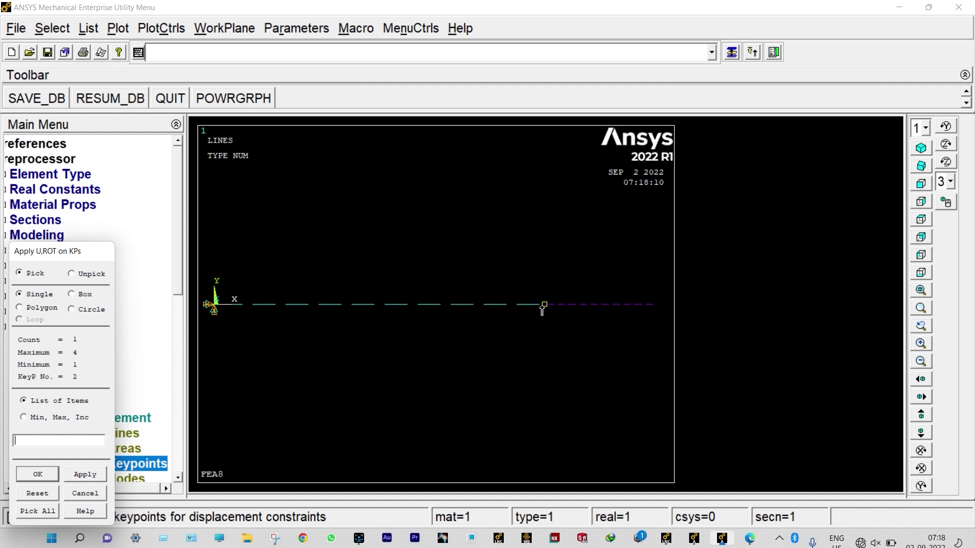
{"action": "left_click", "coordinate": [47, 474]}
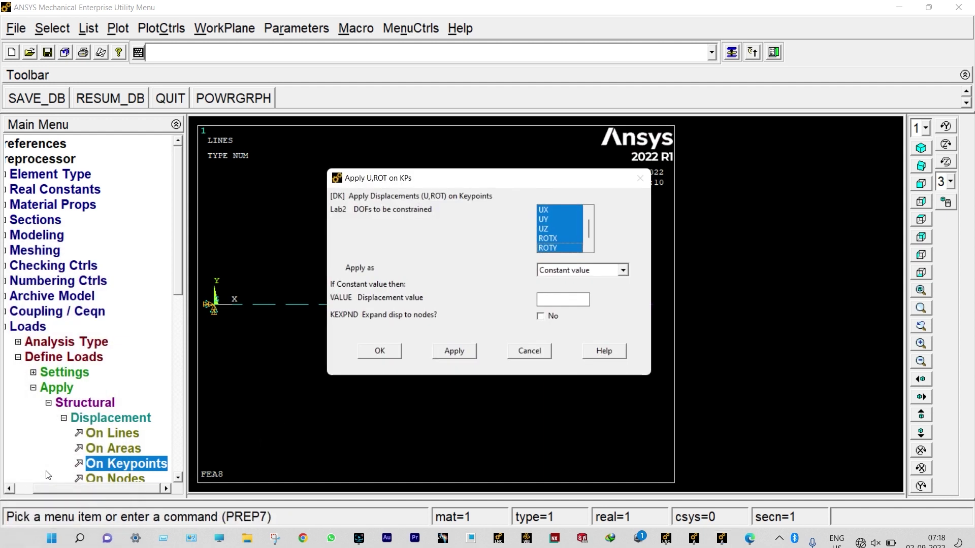
{"action": "left_click", "coordinate": [546, 209]}
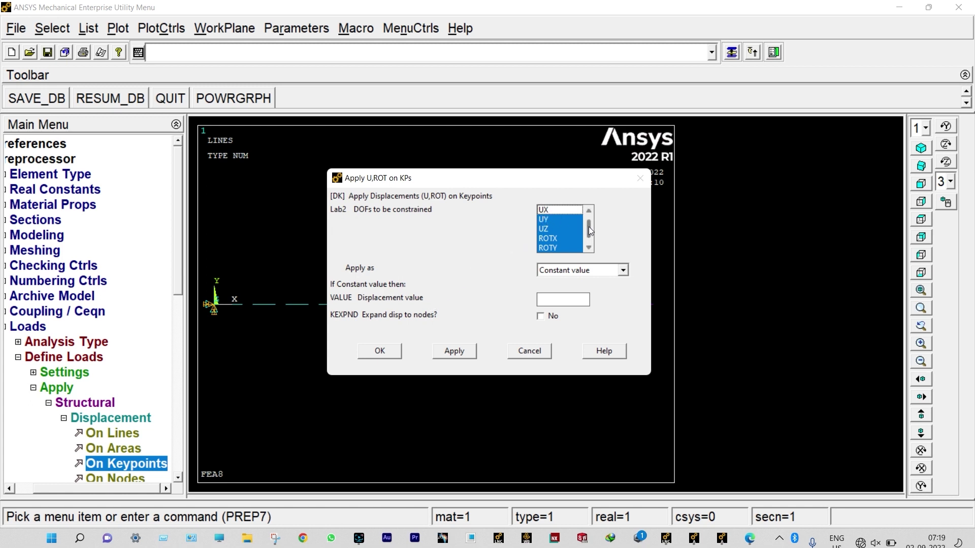
{"action": "left_click_drag", "start_coordinate": [589, 229], "coordinate": [589, 235]}
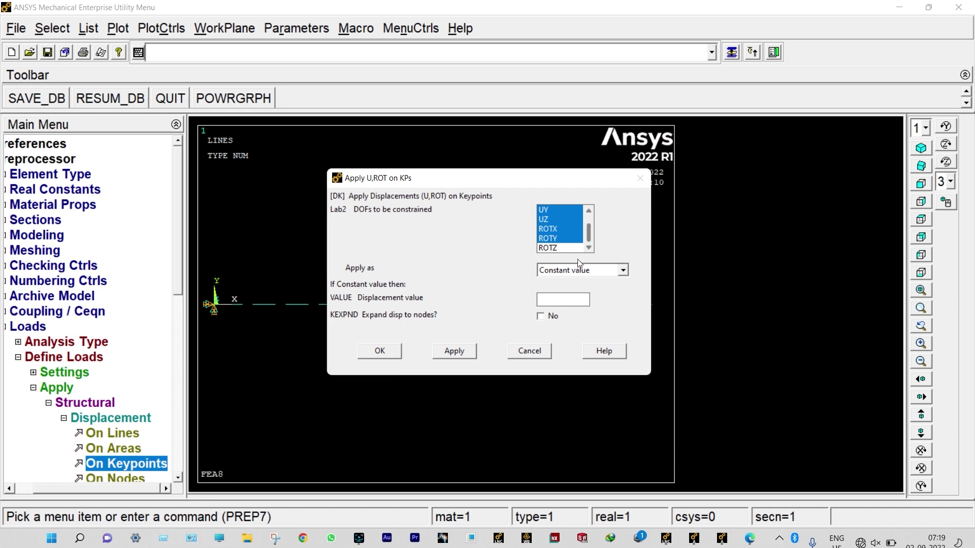
{"action": "left_click", "coordinate": [381, 351]}
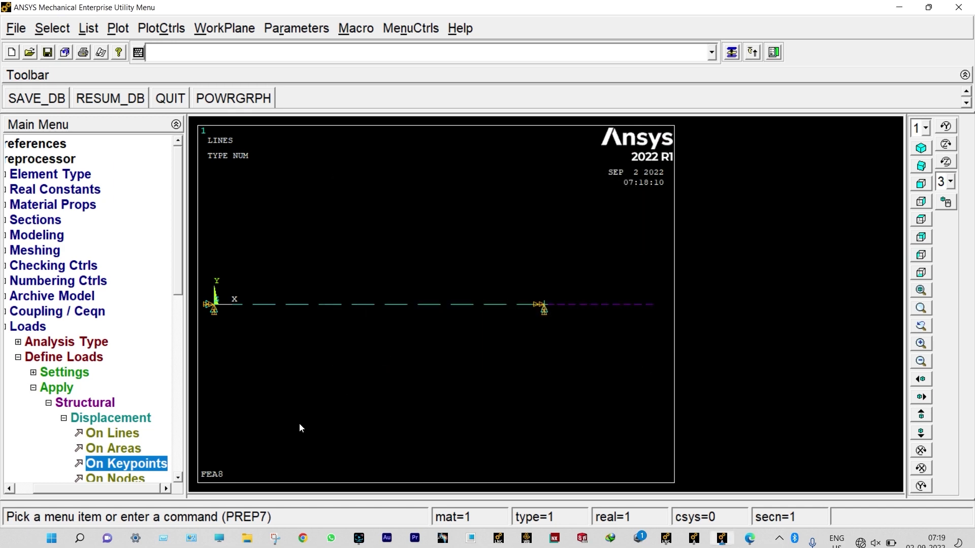
Check the distributed load in UDEMY10.pdf in the browser, and apply a beam pressure of -4500 at nodes I and J to all beam elements
{"action": "left_click", "coordinate": [750, 538]}
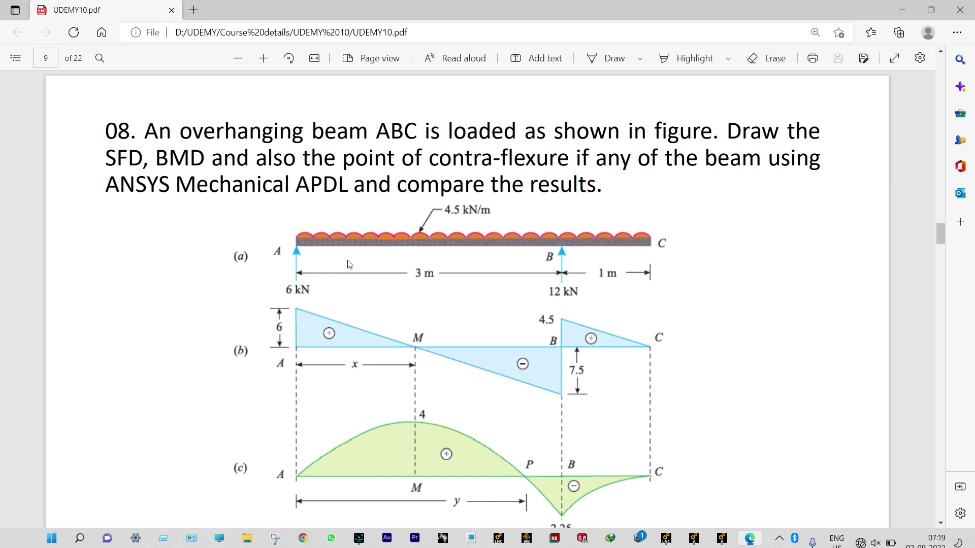
{"action": "left_click", "coordinate": [902, 10]}
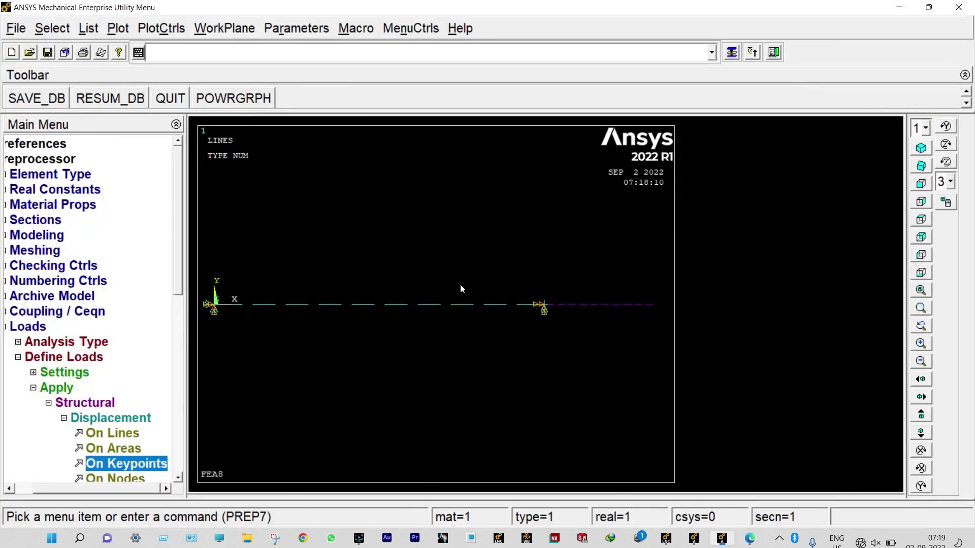
{"action": "left_click", "coordinate": [68, 418]}
{"action": "left_click", "coordinate": [107, 448]}
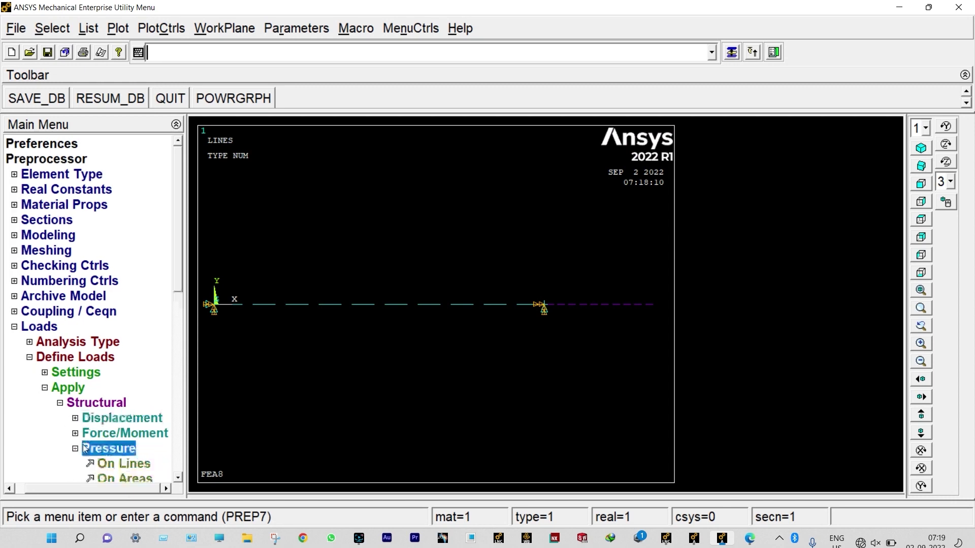
{"action": "scroll", "coordinate": [114, 469], "scroll_direction": "down", "scroll_amount": 3}
{"action": "left_click", "coordinate": [122, 448]}
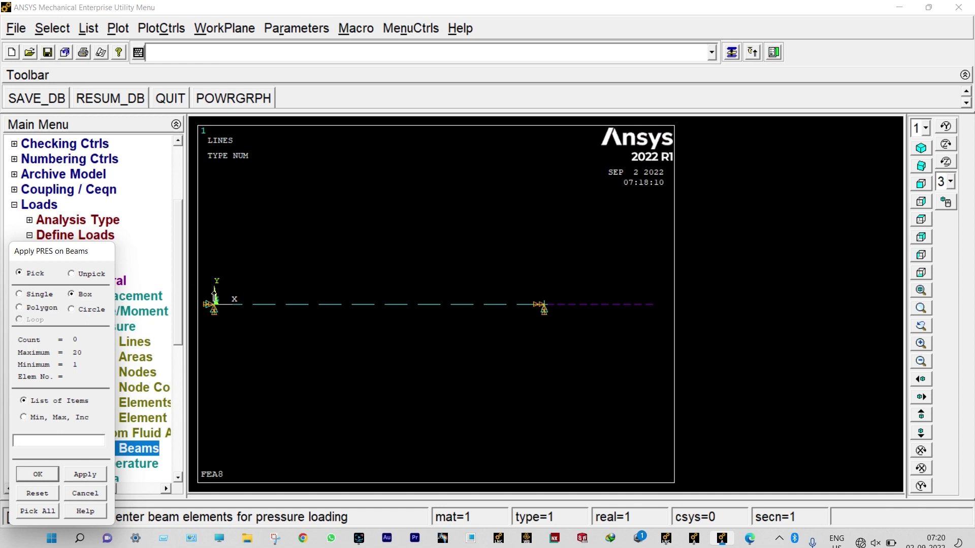
{"action": "left_click_drag", "start_coordinate": [213, 294], "coordinate": [660, 328]}
{"action": "left_click", "coordinate": [40, 475]}
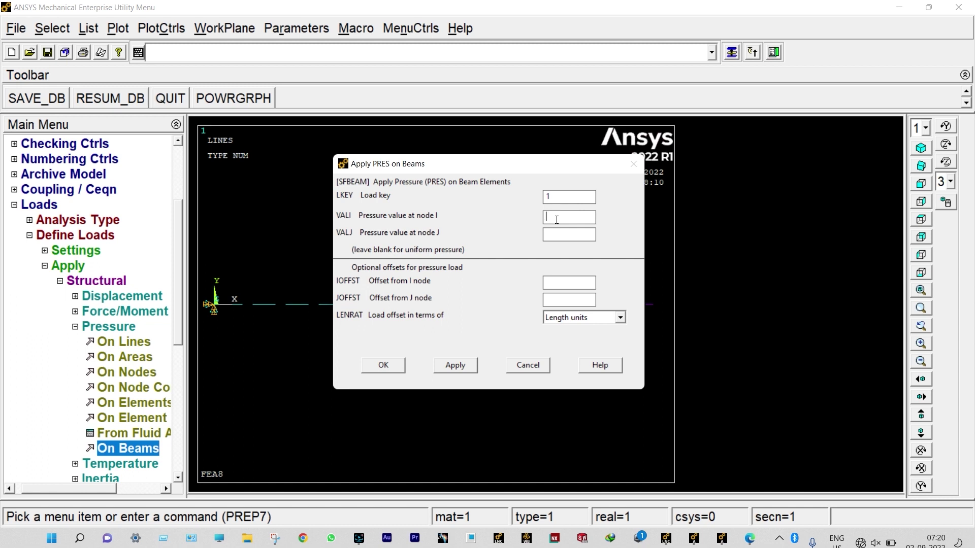
{"action": "type", "text": "-4500"}
{"action": "left_click", "coordinate": [557, 235]}
{"action": "type", "text": "-4500"}
{"action": "left_click", "coordinate": [395, 365]}
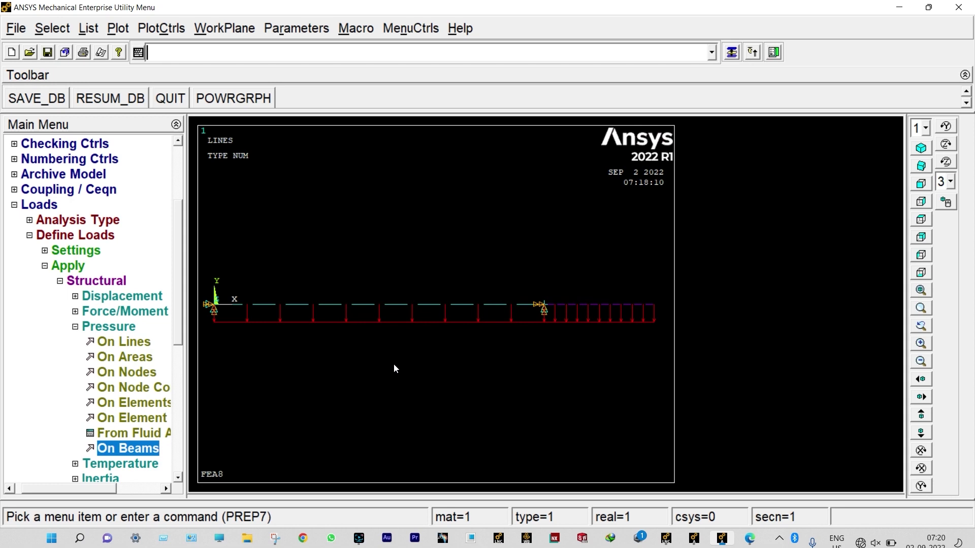
Solve the current load step and dismiss the solution note and status listing
{"action": "left_click", "coordinate": [46, 266]}
{"action": "left_click", "coordinate": [46, 387]}
{"action": "left_click", "coordinate": [49, 265]}
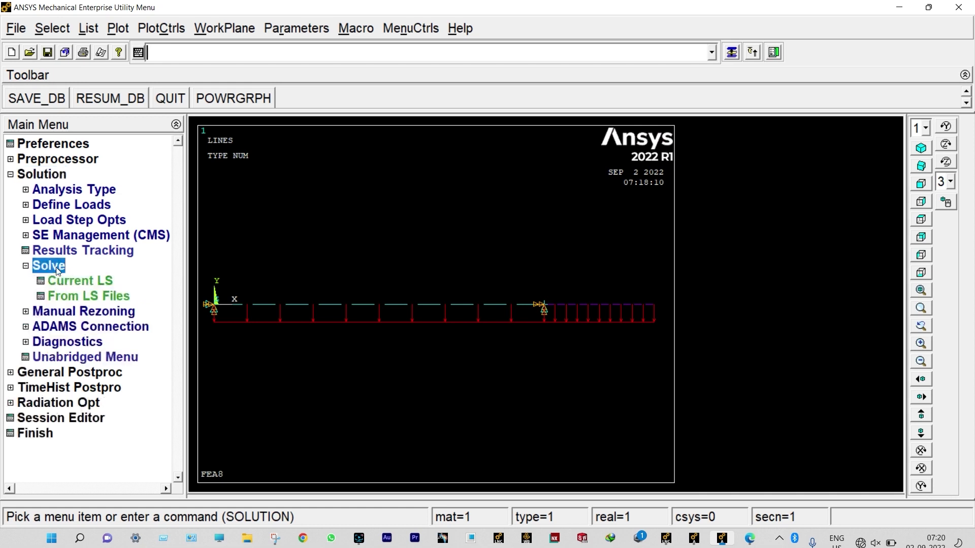
{"action": "left_click", "coordinate": [65, 281]}
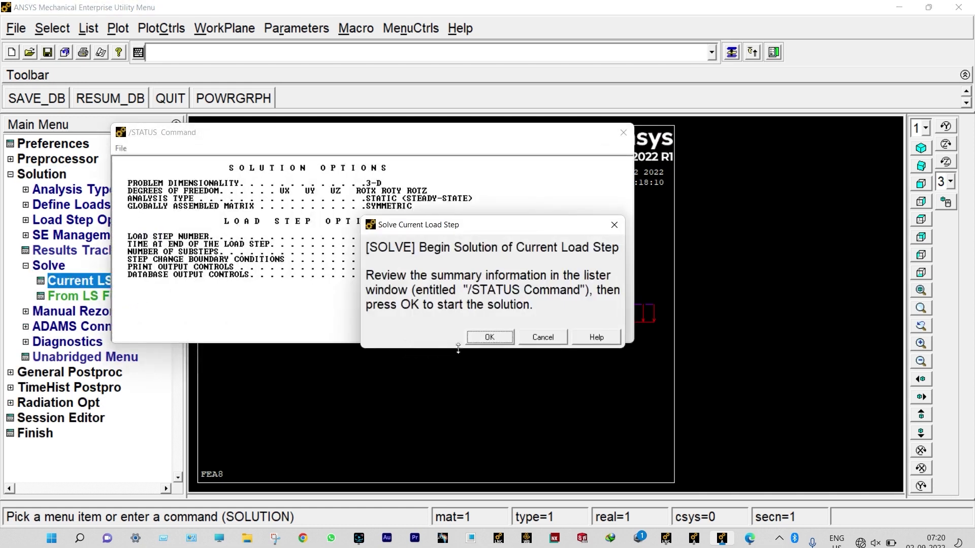
{"action": "left_click", "coordinate": [487, 338]}
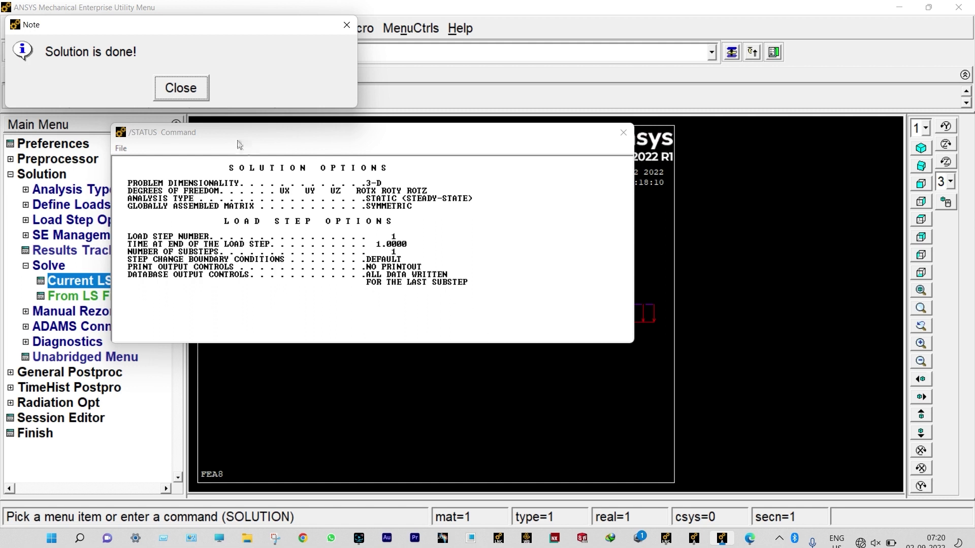
{"action": "left_click", "coordinate": [198, 89]}
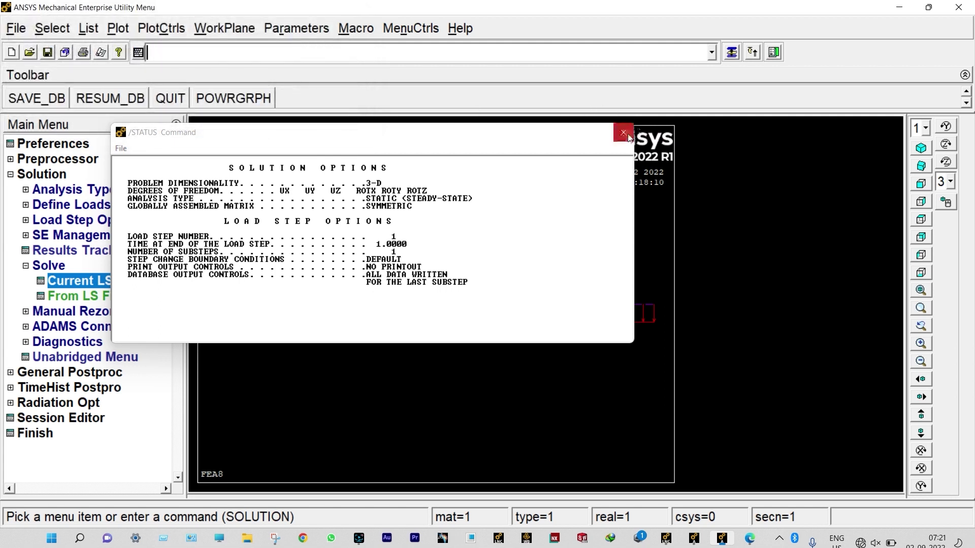
{"action": "left_click", "coordinate": [623, 133]}
Start defining the element table in the general postprocessor and add the by-sequence-number item SMISC, 2
{"action": "left_click", "coordinate": [69, 189]}
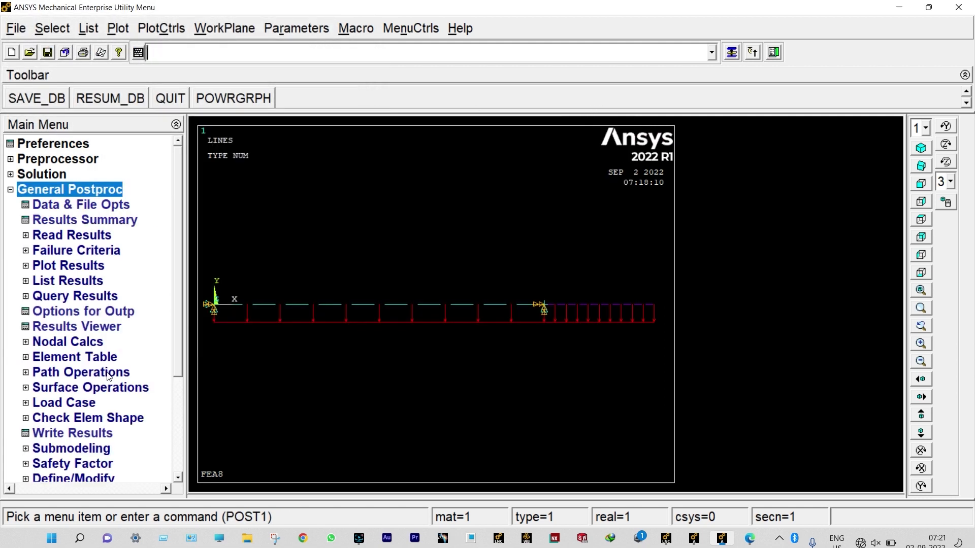
{"action": "left_click", "coordinate": [37, 236]}
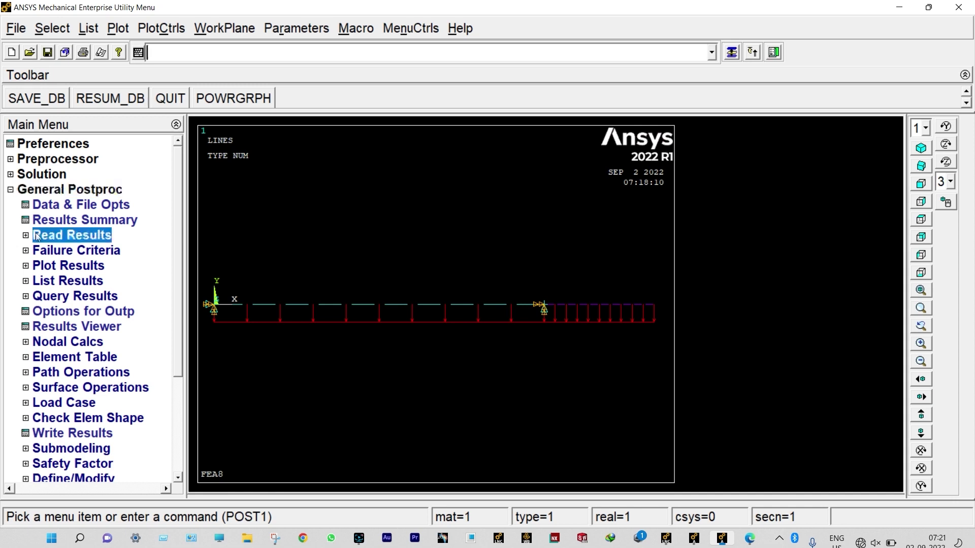
{"action": "left_click", "coordinate": [75, 357]}
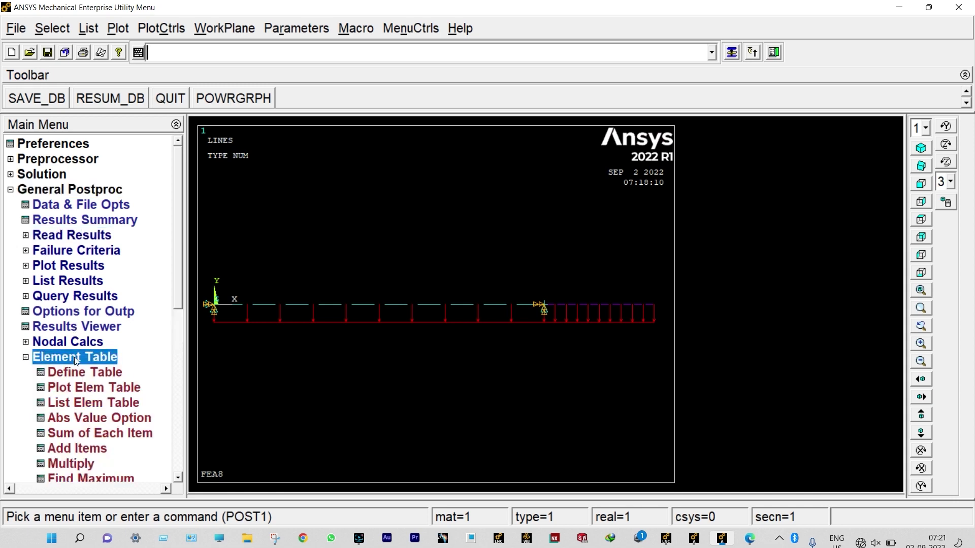
{"action": "left_click", "coordinate": [74, 373]}
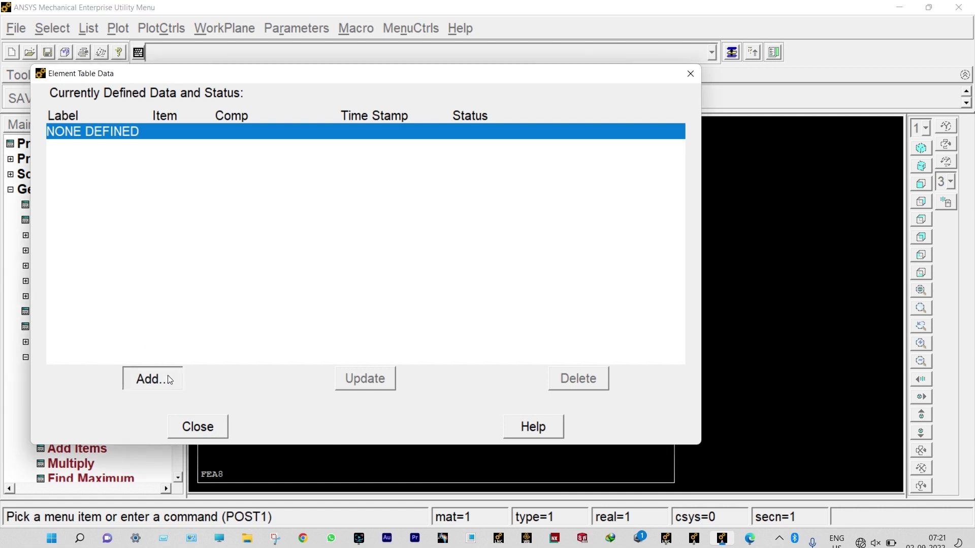
{"action": "left_click", "coordinate": [167, 380]}
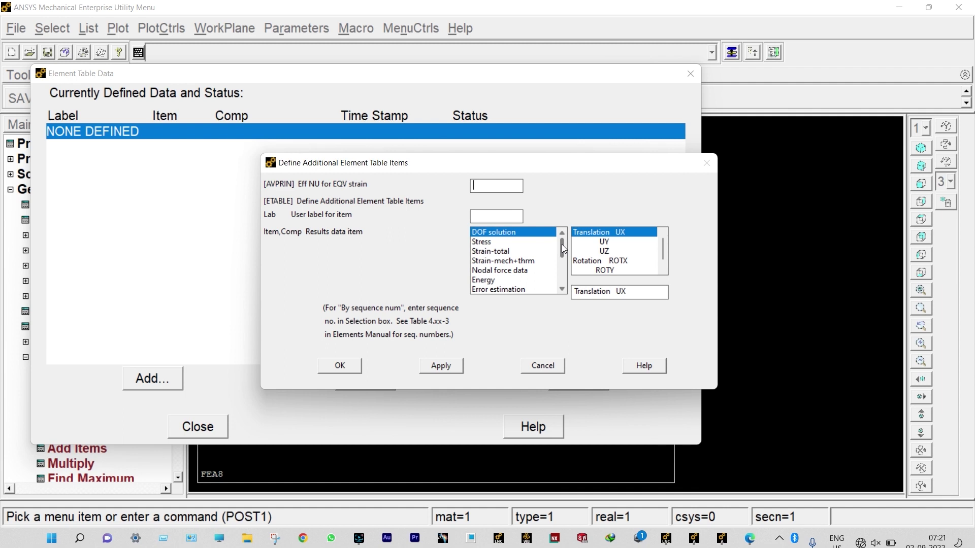
{"action": "left_click_drag", "start_coordinate": [561, 244], "coordinate": [561, 269]}
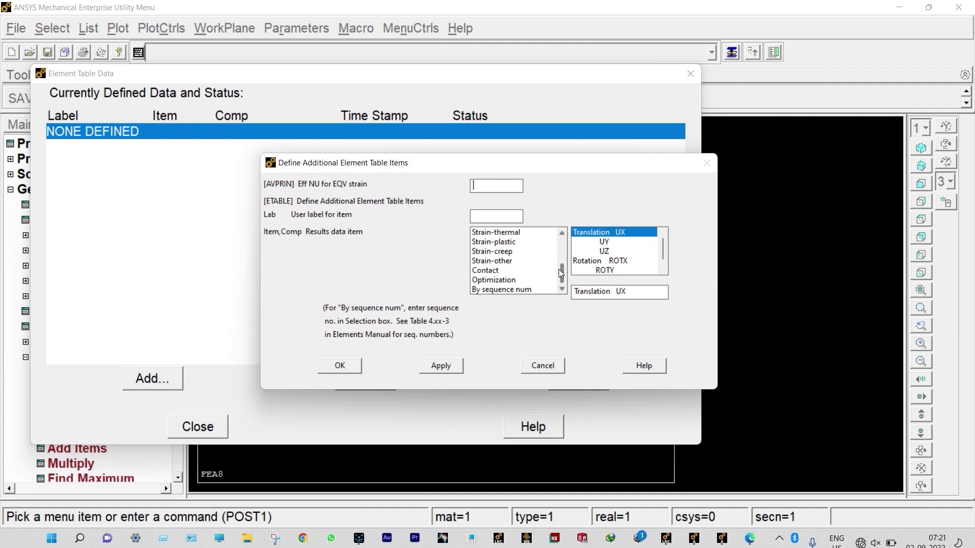
{"action": "left_click", "coordinate": [507, 289]}
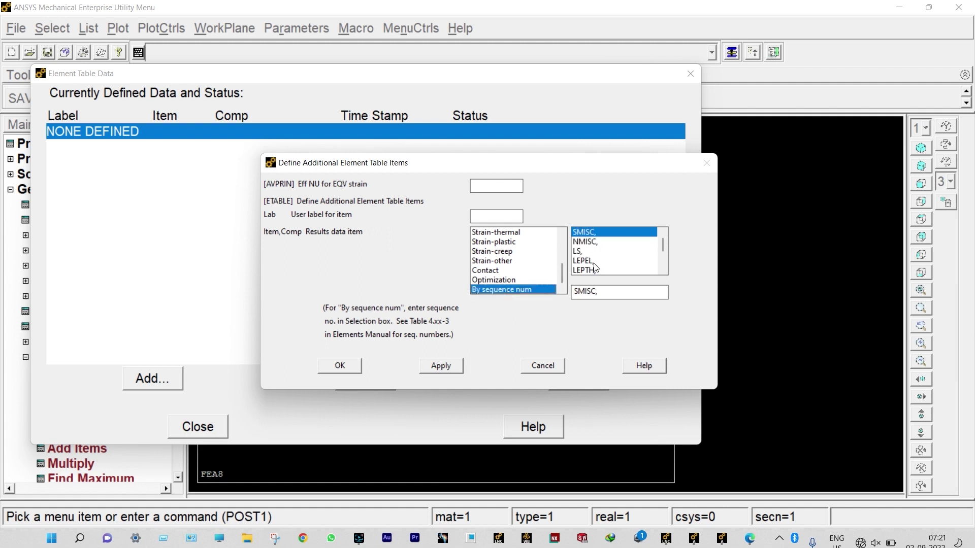
{"action": "left_click", "coordinate": [601, 292]}
{"action": "type", "text": "2"}
{"action": "left_click", "coordinate": [452, 366]}
Add the by-sequence-number item SMISC, 15 to the element table
{"action": "left_click_drag", "start_coordinate": [563, 248], "coordinate": [564, 284]}
{"action": "left_click", "coordinate": [518, 290]}
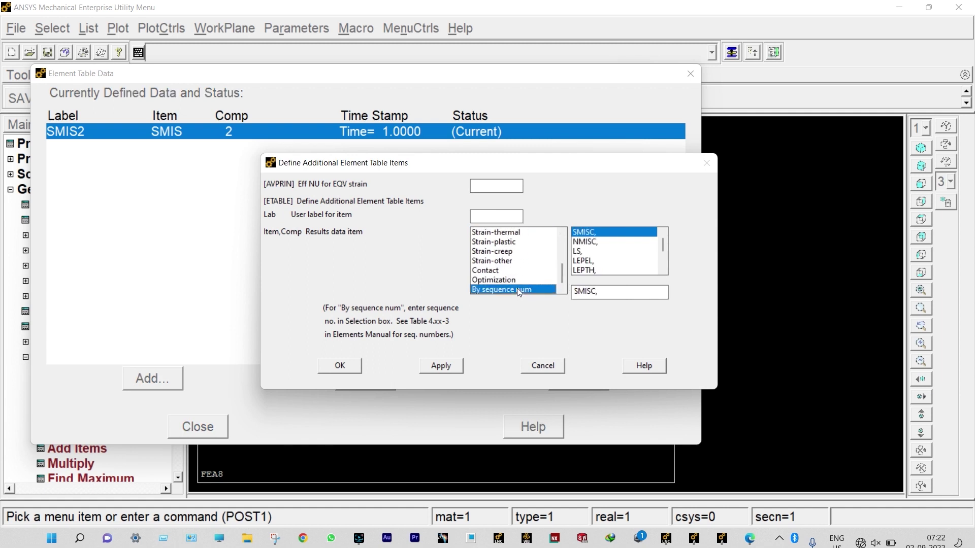
{"action": "left_click", "coordinate": [607, 290]}
{"action": "type", "text": "15"}
{"action": "left_click", "coordinate": [445, 366]}
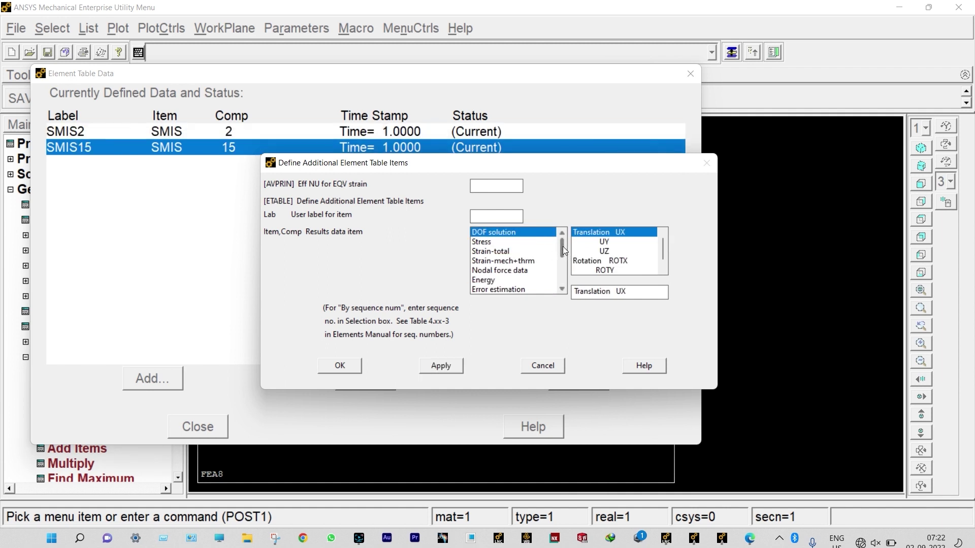
Add the by-sequence-number item SMISC, 5 to the element table
{"action": "left_click_drag", "start_coordinate": [563, 246], "coordinate": [567, 288]}
{"action": "left_click", "coordinate": [516, 290]}
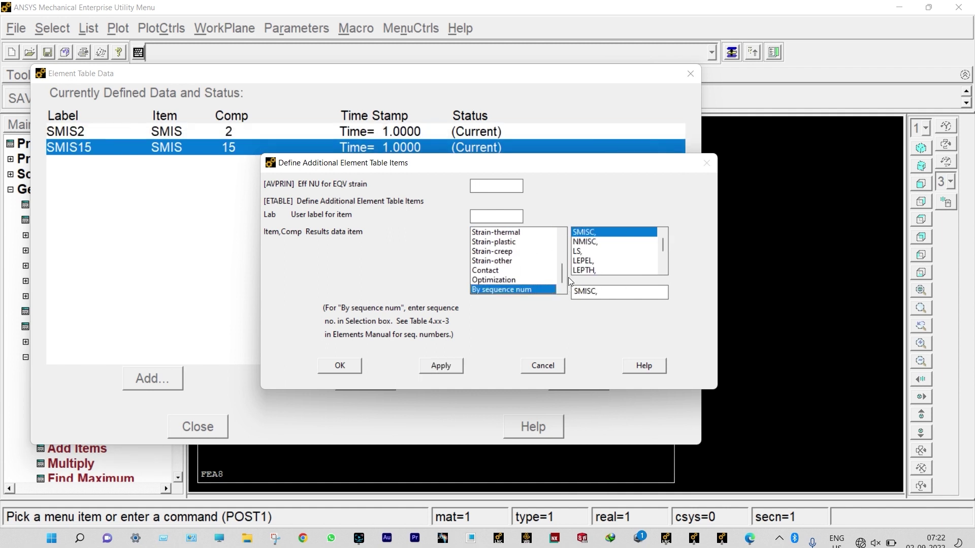
{"action": "type", "text": "5"}
{"action": "left_click", "coordinate": [445, 367]}
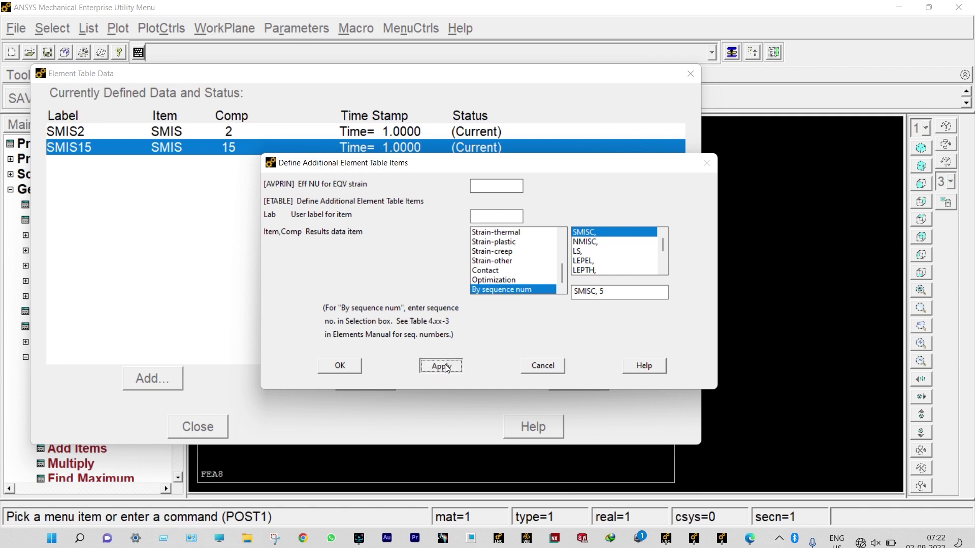
Add the by-sequence-number item SMISC, 18 as the last element table entry and close the table definition
{"action": "left_click_drag", "start_coordinate": [562, 240], "coordinate": [561, 269]}
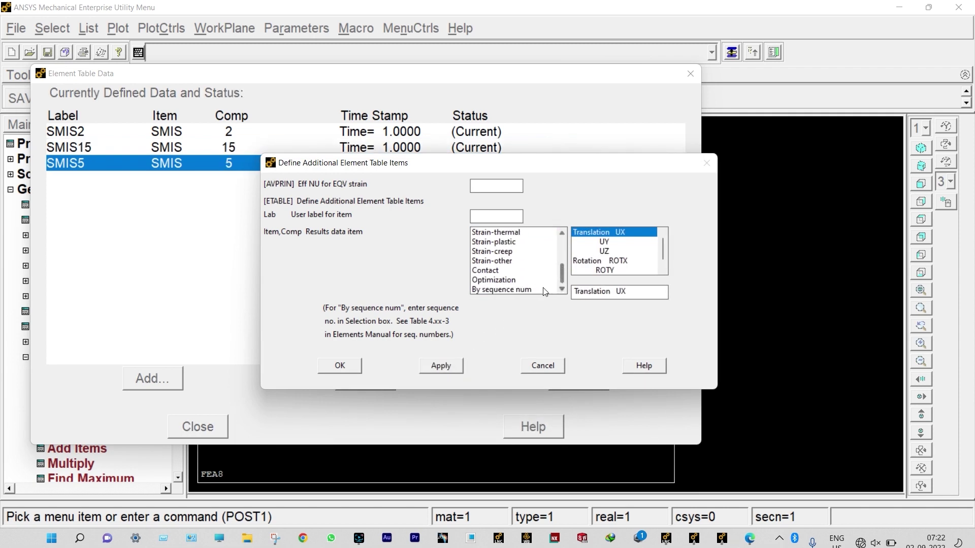
{"action": "left_click", "coordinate": [516, 289]}
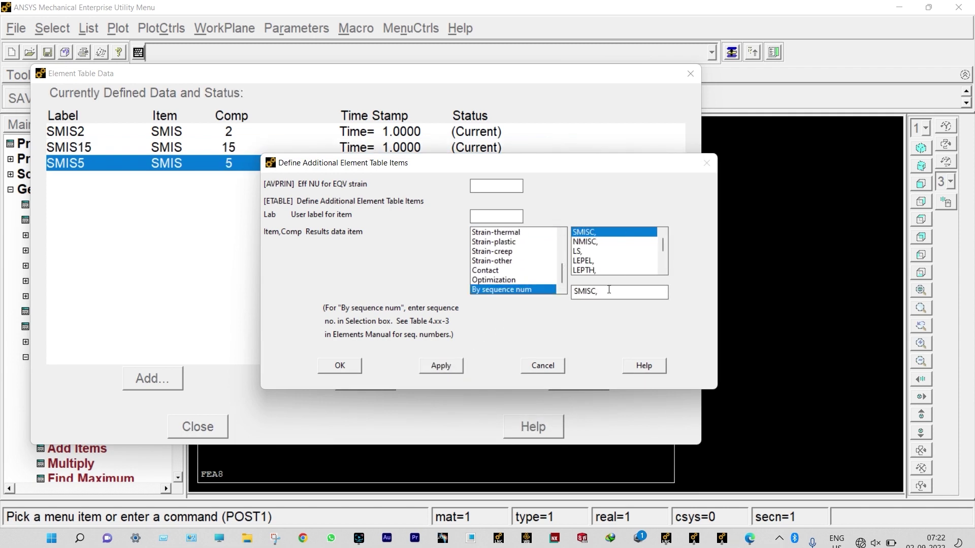
{"action": "type", "text": "18"}
{"action": "left_click", "coordinate": [353, 365]}
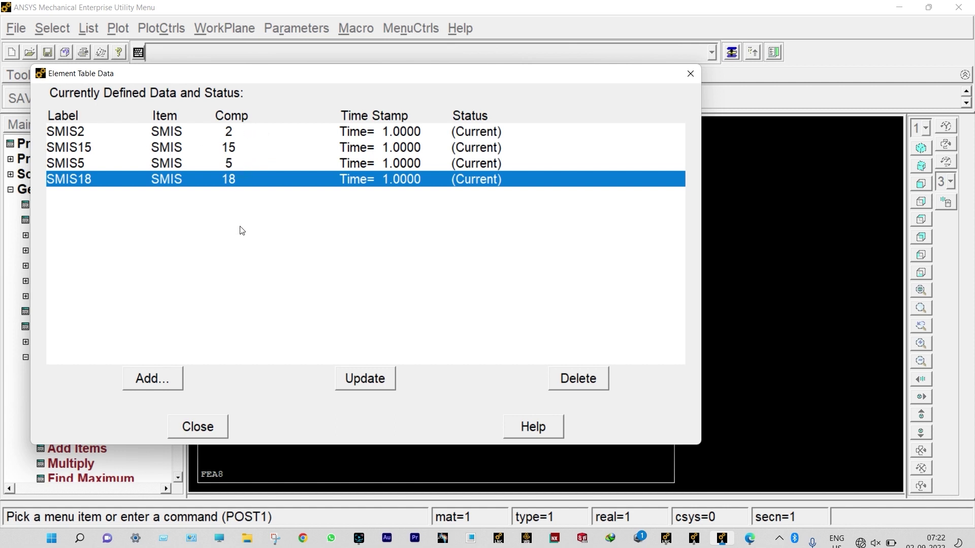
{"action": "left_click", "coordinate": [208, 427]}
List the reaction solution for all items and compare the support reactions with the figure in UDEMY10.pdf in the browser
{"action": "left_click", "coordinate": [31, 282]}
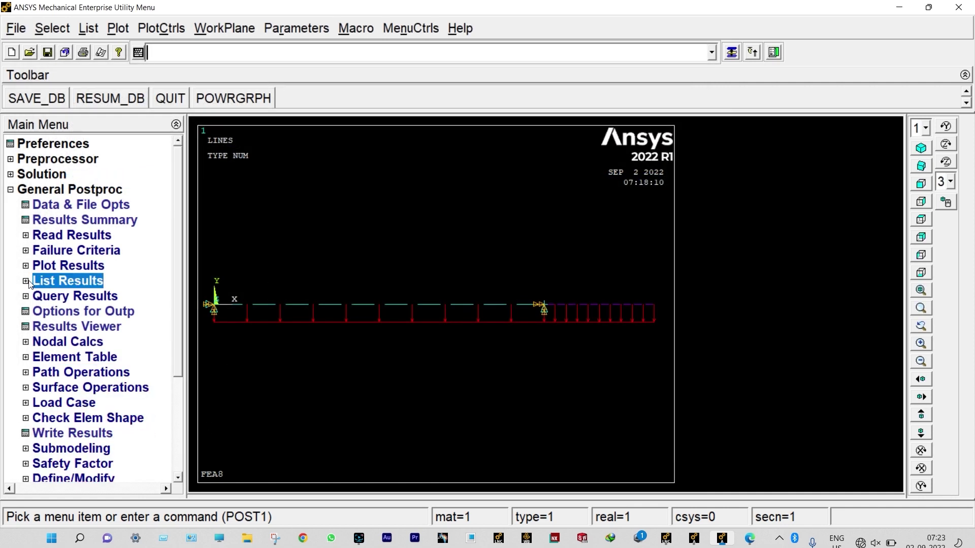
{"action": "left_click", "coordinate": [29, 284]}
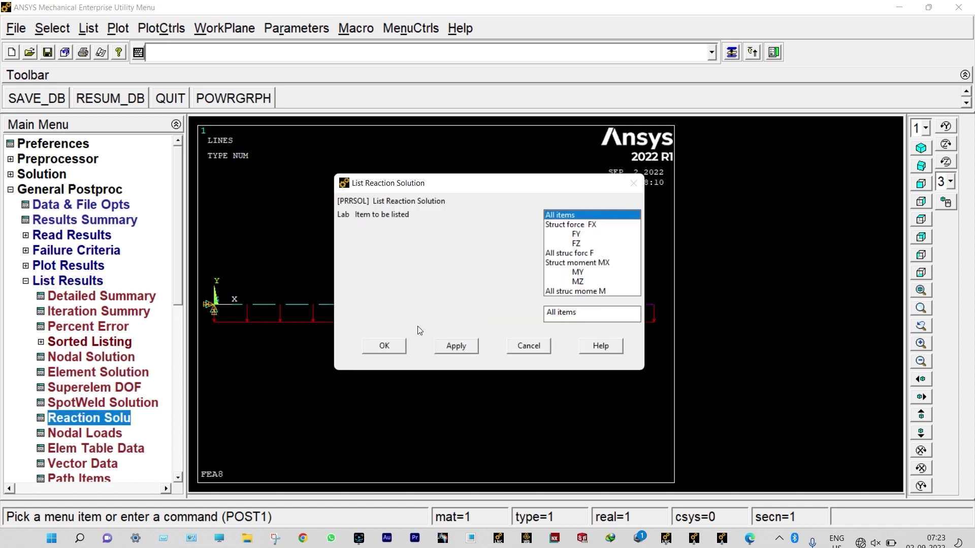
{"action": "left_click", "coordinate": [389, 346]}
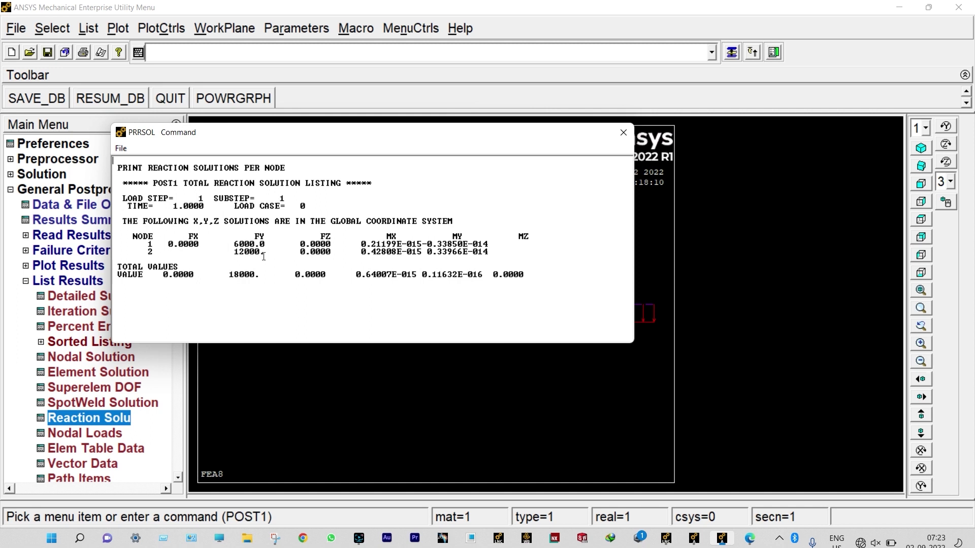
{"action": "left_click", "coordinate": [749, 539]}
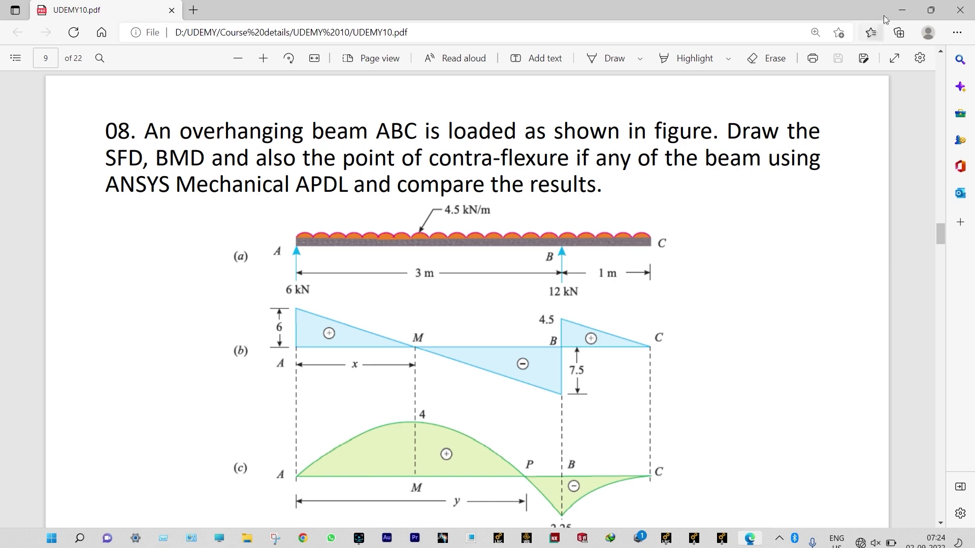
{"action": "left_click", "coordinate": [902, 10]}
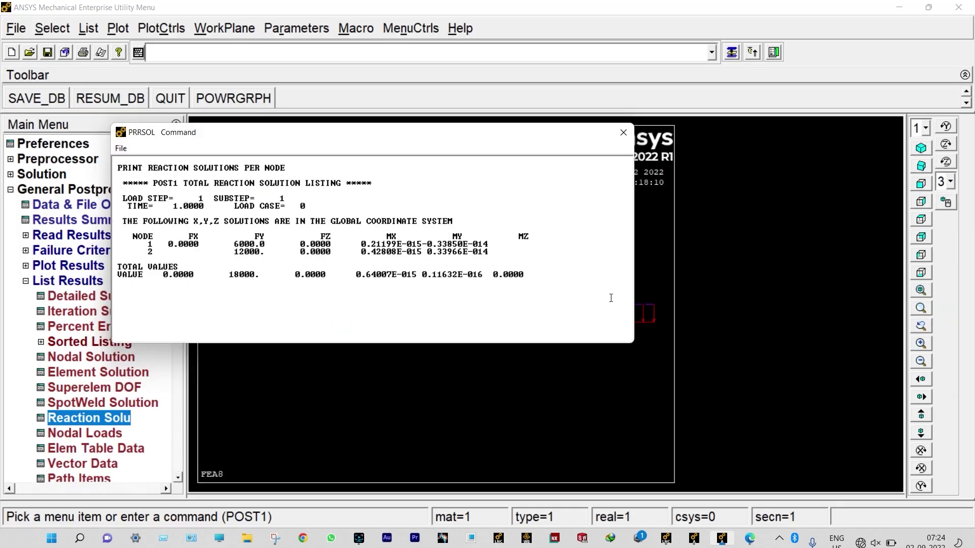
{"action": "left_click", "coordinate": [624, 133]}
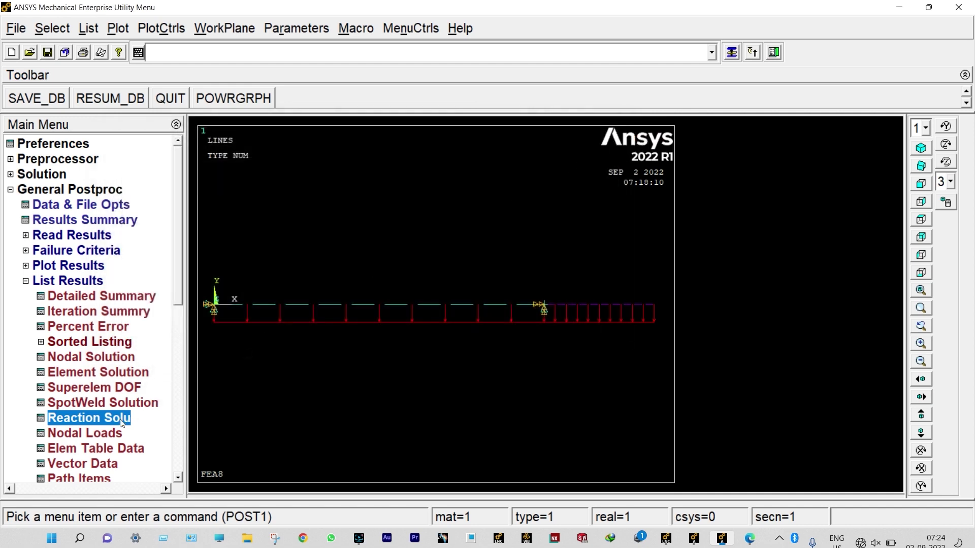
List the element table data for SMIS2, SMIS15, SMIS5 and SMIS18, and enlarge the listing window to read all elements
{"action": "left_click", "coordinate": [89, 449]}
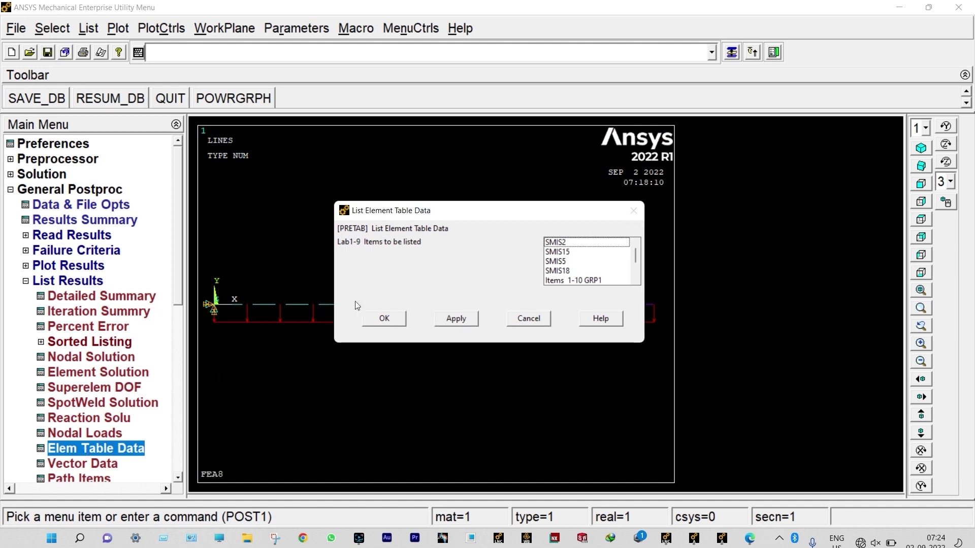
{"action": "left_click", "coordinate": [566, 243]}
{"action": "left_click", "coordinate": [565, 251]}
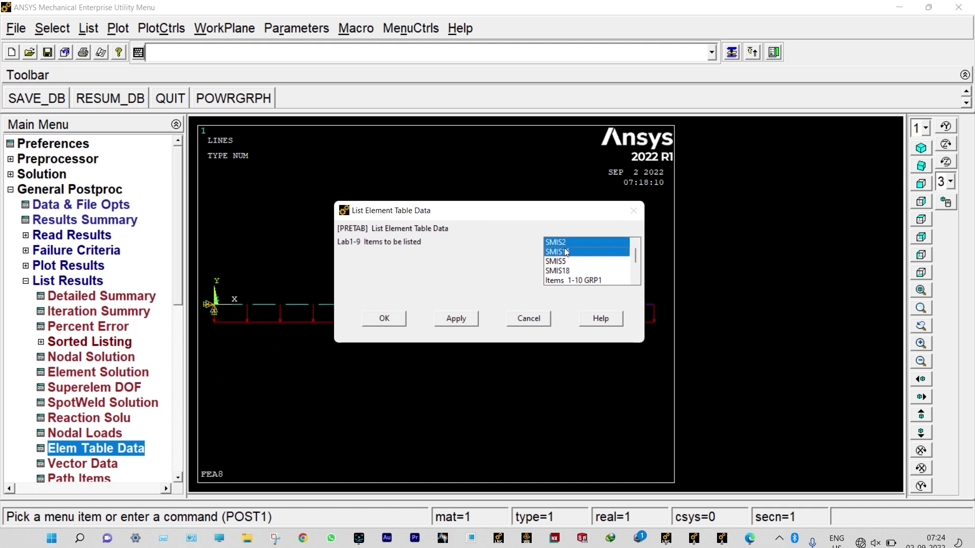
{"action": "left_click", "coordinate": [562, 262]}
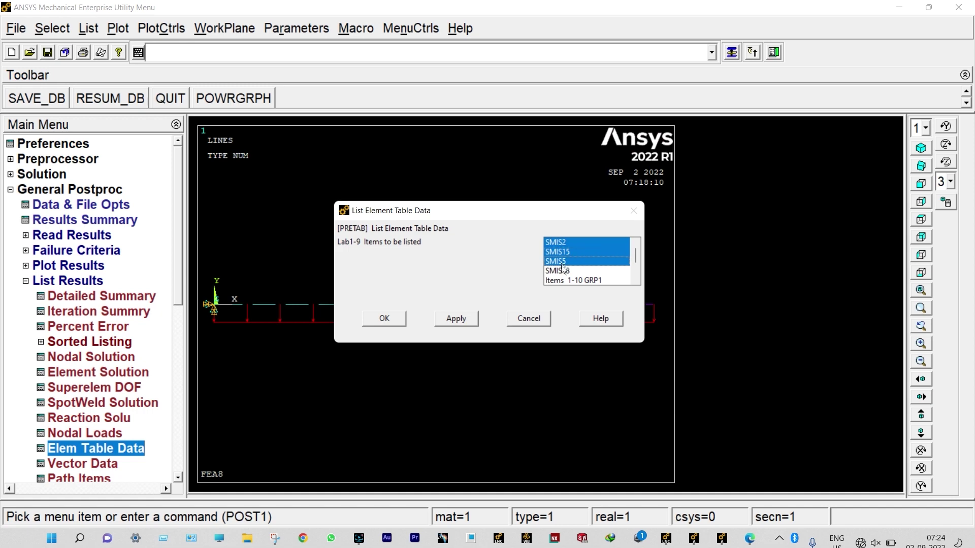
{"action": "left_click", "coordinate": [563, 272]}
{"action": "left_click", "coordinate": [384, 318]}
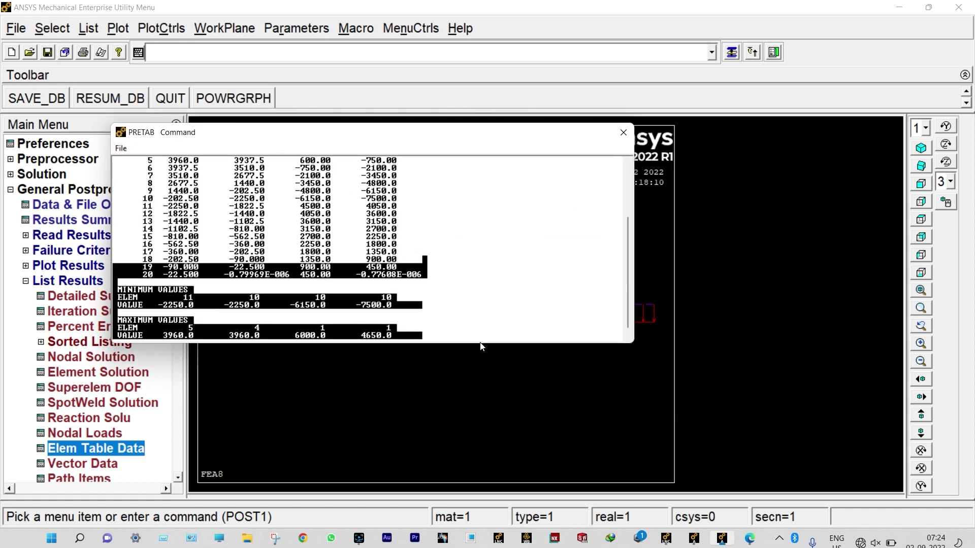
{"action": "left_click_drag", "start_coordinate": [478, 344], "coordinate": [478, 427]}
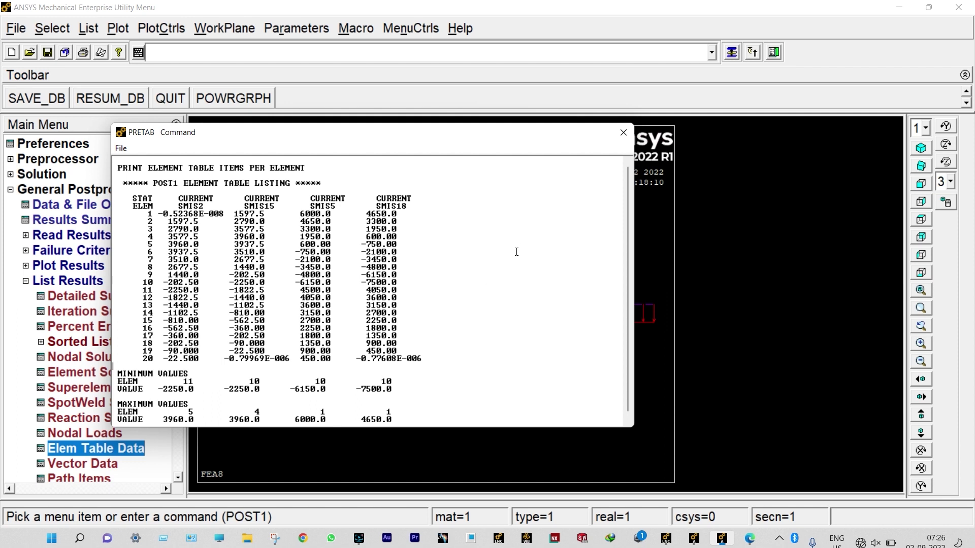
Plot line-element results with SMIS2 at node I and SMIS15 at node J, and compare the bending moment diagram with UDEMY10.pdf in the browser
{"action": "left_click", "coordinate": [624, 135]}
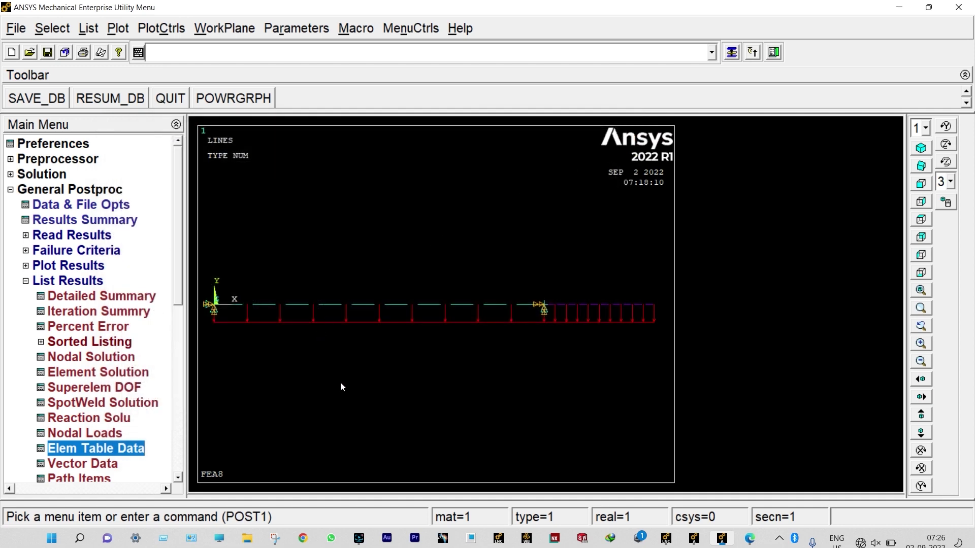
{"action": "left_click", "coordinate": [71, 266]}
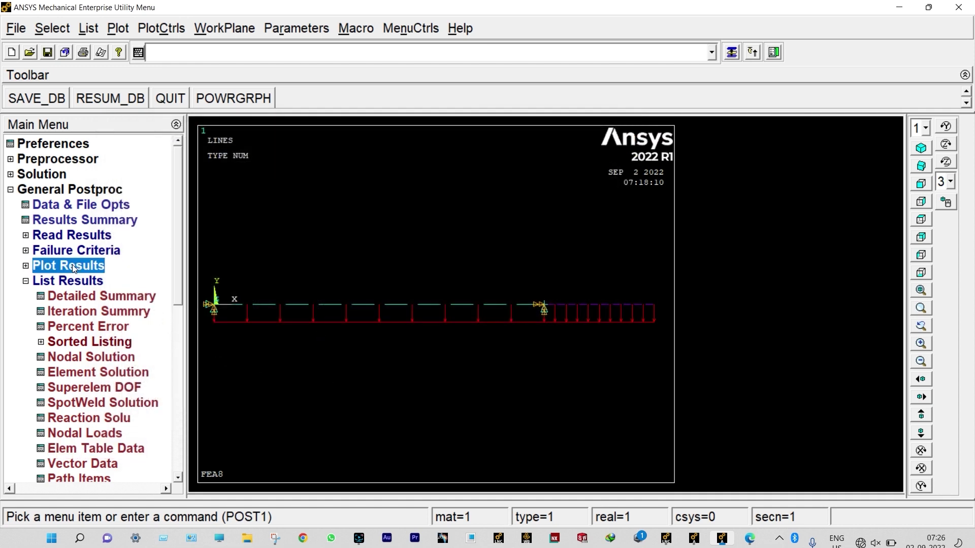
{"action": "left_click", "coordinate": [86, 296]}
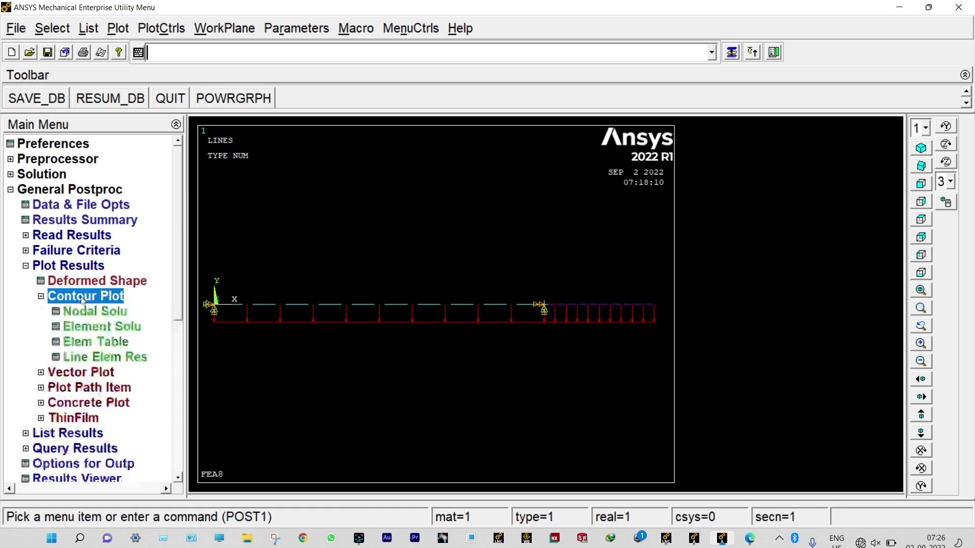
{"action": "left_click", "coordinate": [105, 356]}
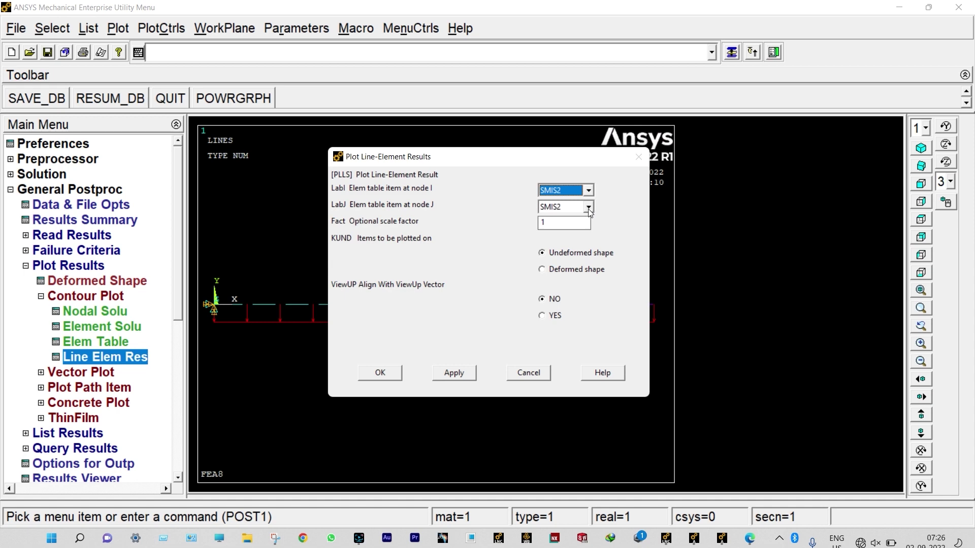
{"action": "left_click", "coordinate": [588, 207]}
{"action": "left_click", "coordinate": [571, 229]}
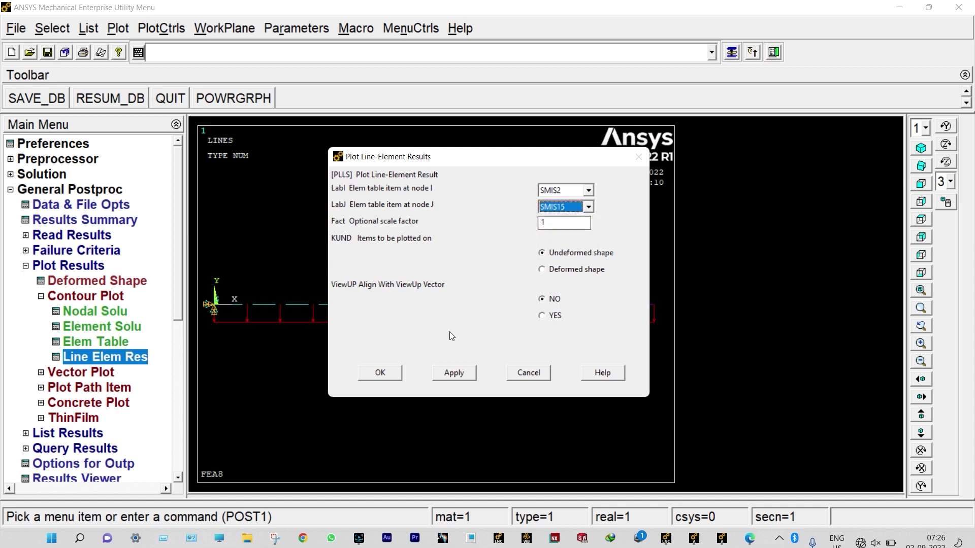
{"action": "left_click", "coordinate": [380, 373]}
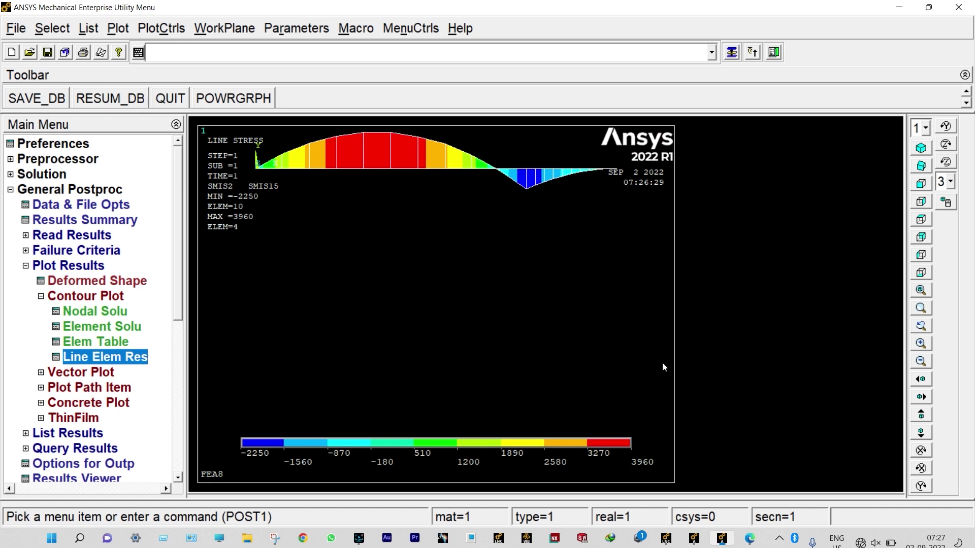
{"action": "key", "text": "alt+Tab"}
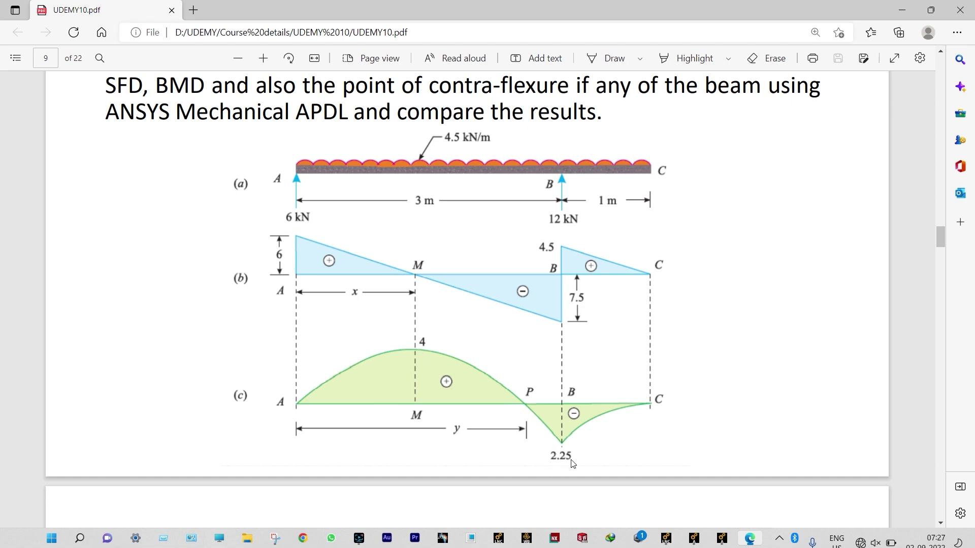
{"action": "key", "text": "alt+Tab"}
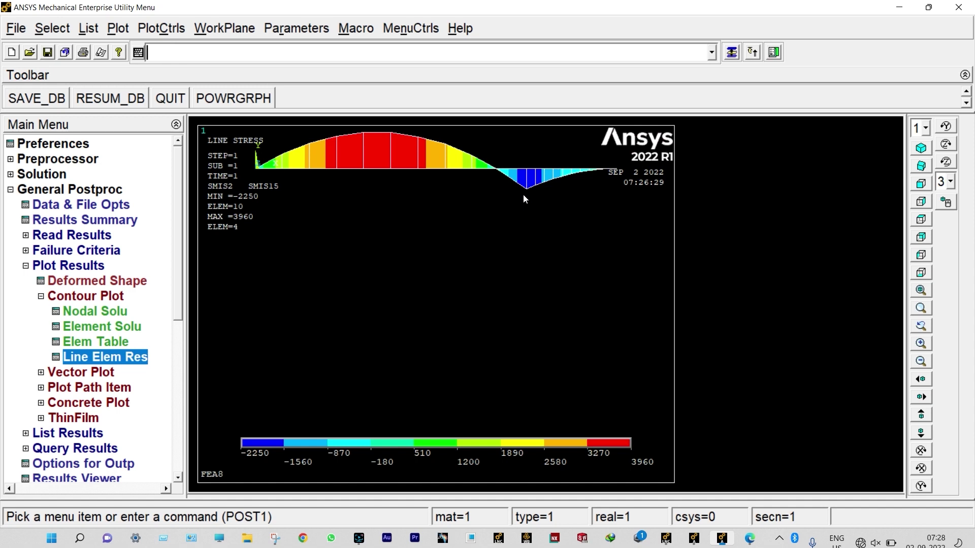
Plot line-element results with SMIS5 at node I and SMIS18 at node J on the undeformed shape as the shear force diagram
{"action": "left_click", "coordinate": [134, 355]}
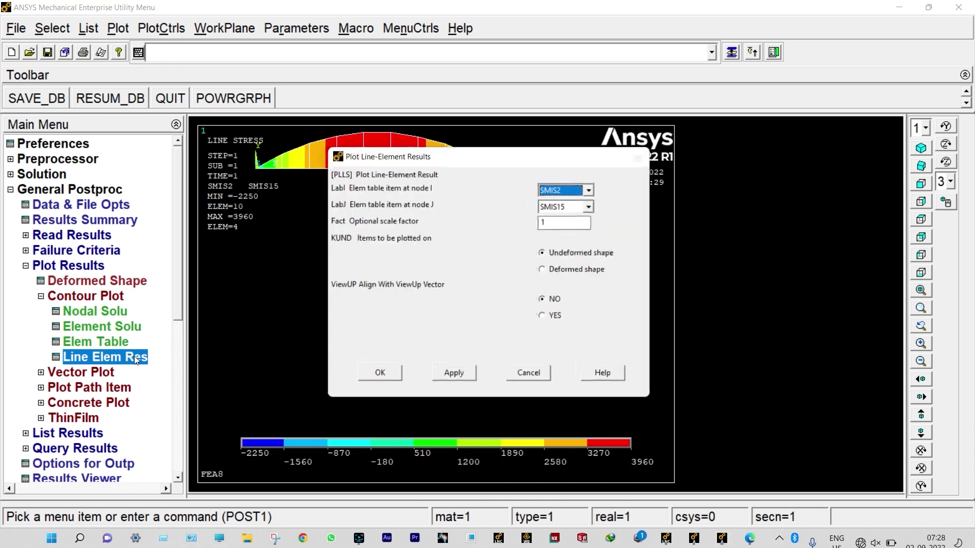
{"action": "left_click", "coordinate": [588, 192]}
{"action": "left_click", "coordinate": [568, 219]}
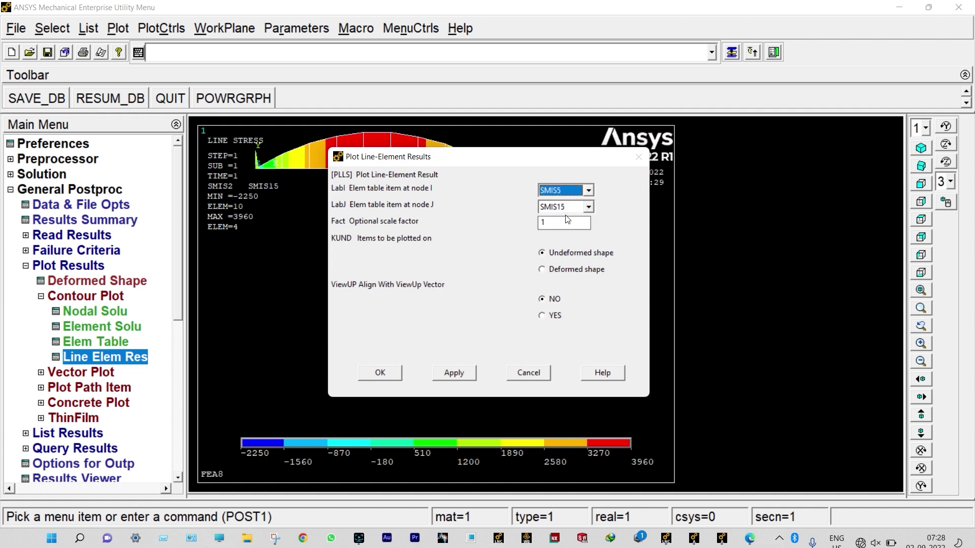
{"action": "left_click", "coordinate": [589, 207]}
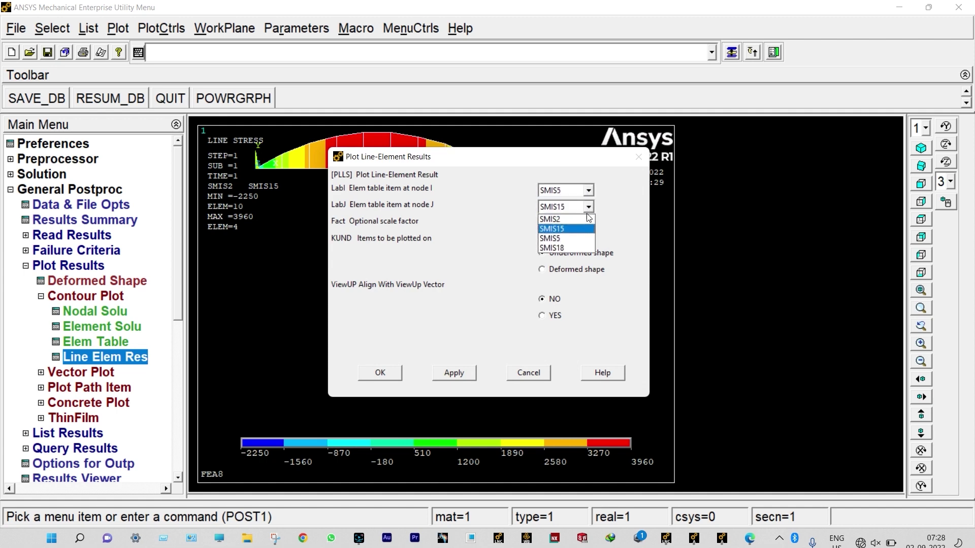
{"action": "left_click", "coordinate": [566, 249]}
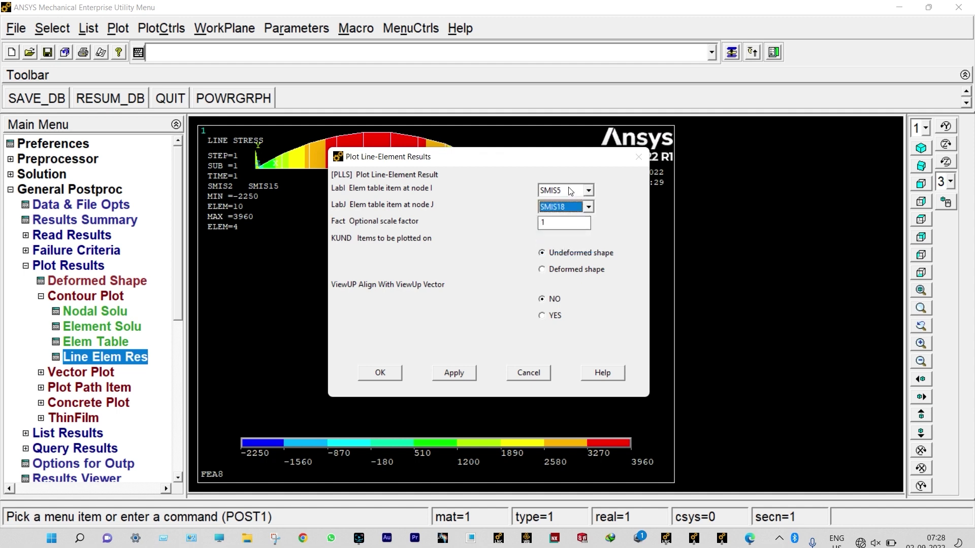
{"action": "left_click", "coordinate": [393, 374]}
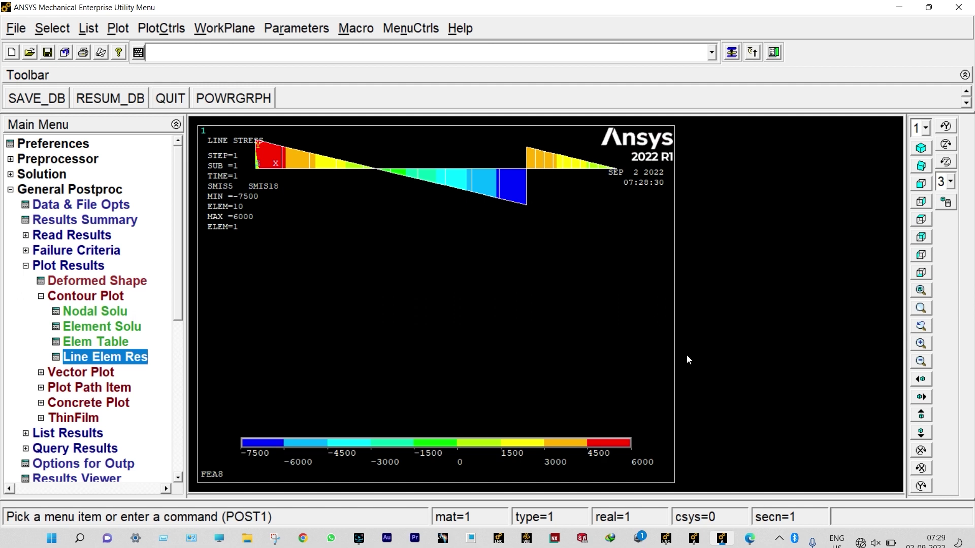
Compare the plotted shear force diagram with the reference diagram in UDEMY10.pdf in the browser, then return to ANSYS
{"action": "key", "text": "alt+Tab"}
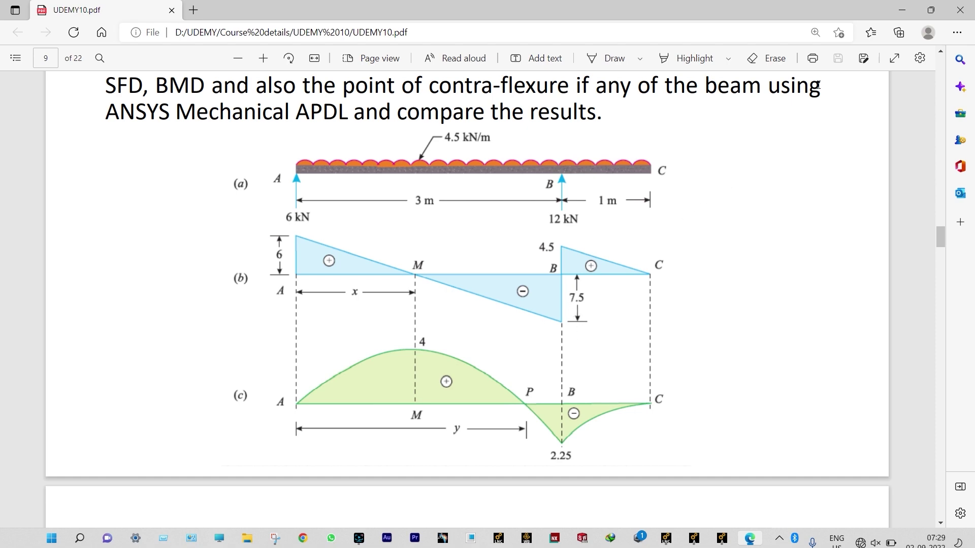
{"action": "left_click", "coordinate": [896, 9]}
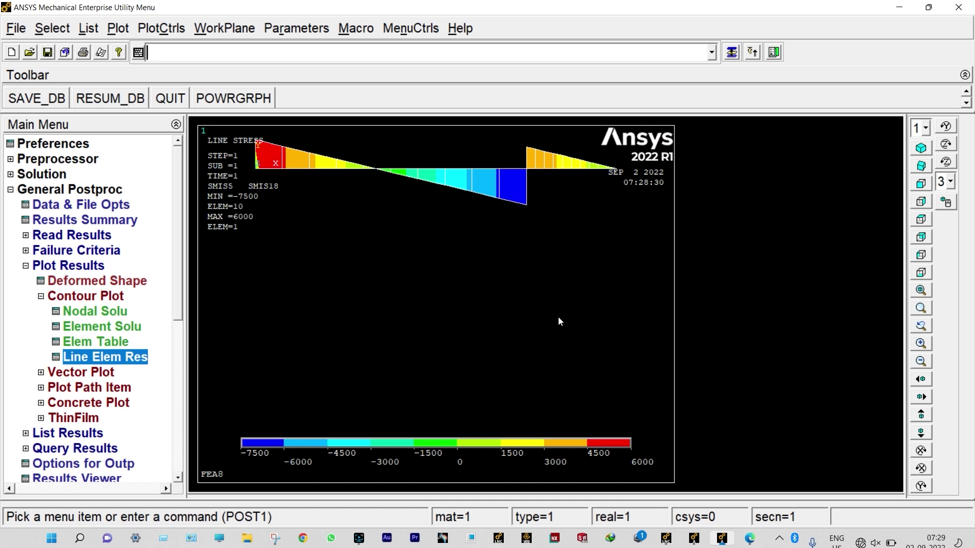
{"action": "key", "text": "alt+Tab"}
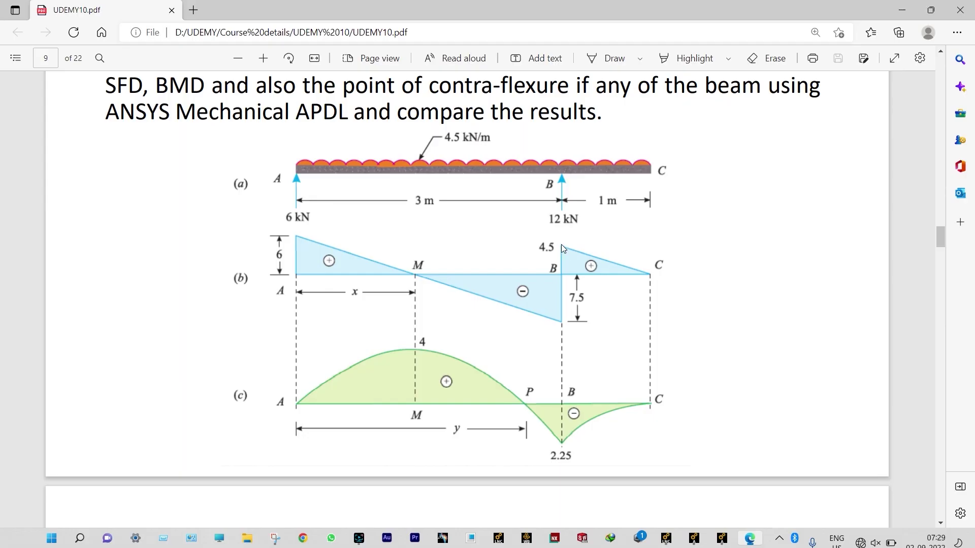
{"action": "left_click", "coordinate": [902, 10]}
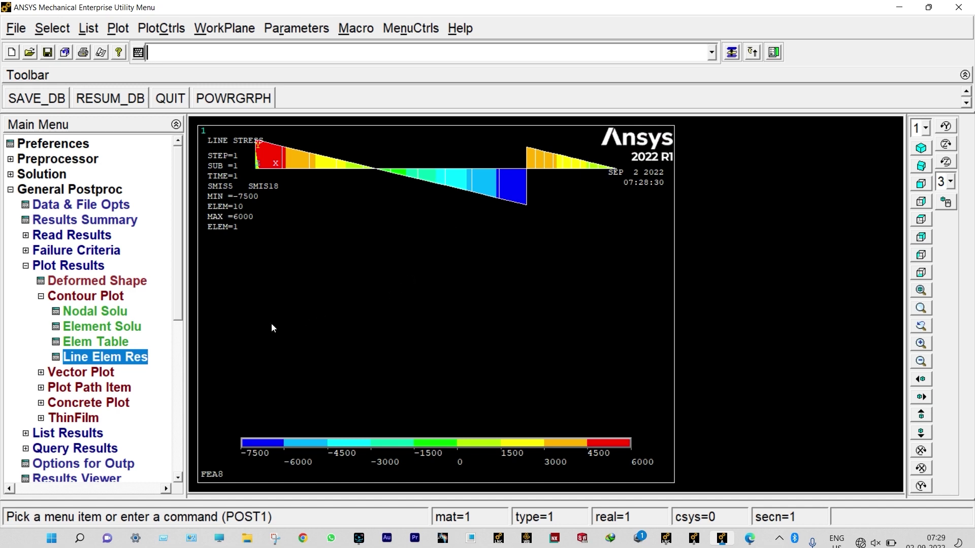
Replot the bending moment diagram using element table items SMIS2 at node I and SMIS15 at node J
{"action": "left_click", "coordinate": [128, 358]}
{"action": "left_click", "coordinate": [587, 190]}
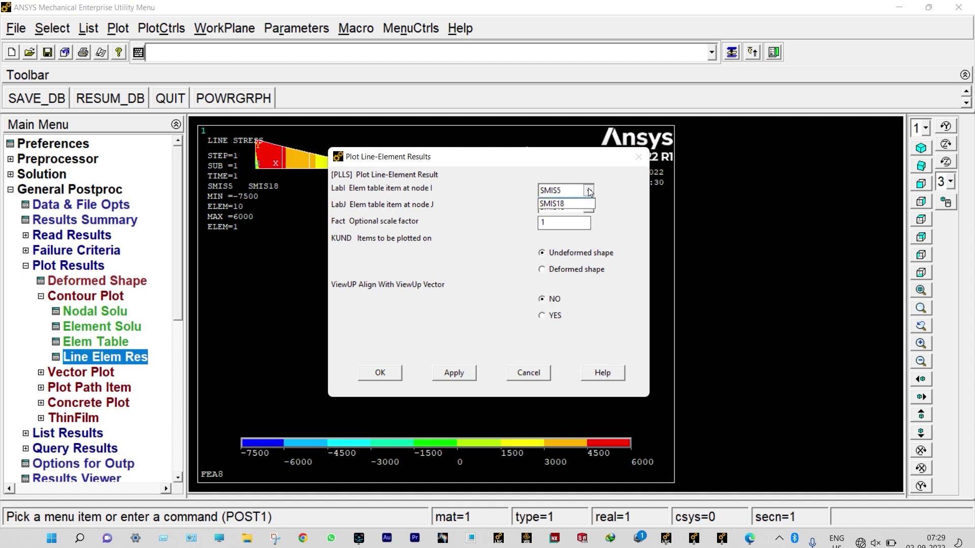
{"action": "left_click", "coordinate": [564, 203]}
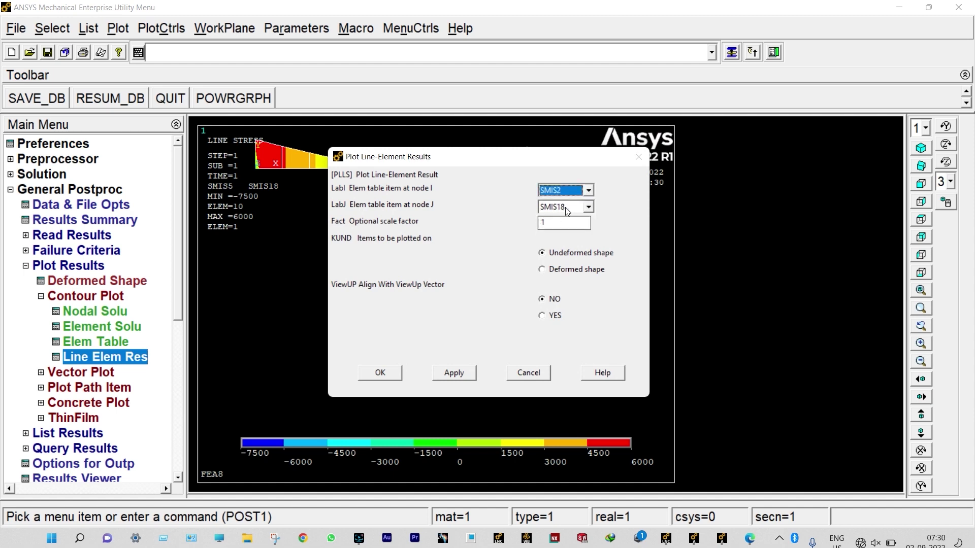
{"action": "left_click", "coordinate": [567, 210]}
{"action": "left_click", "coordinate": [566, 224]}
{"action": "key", "text": "Return"}
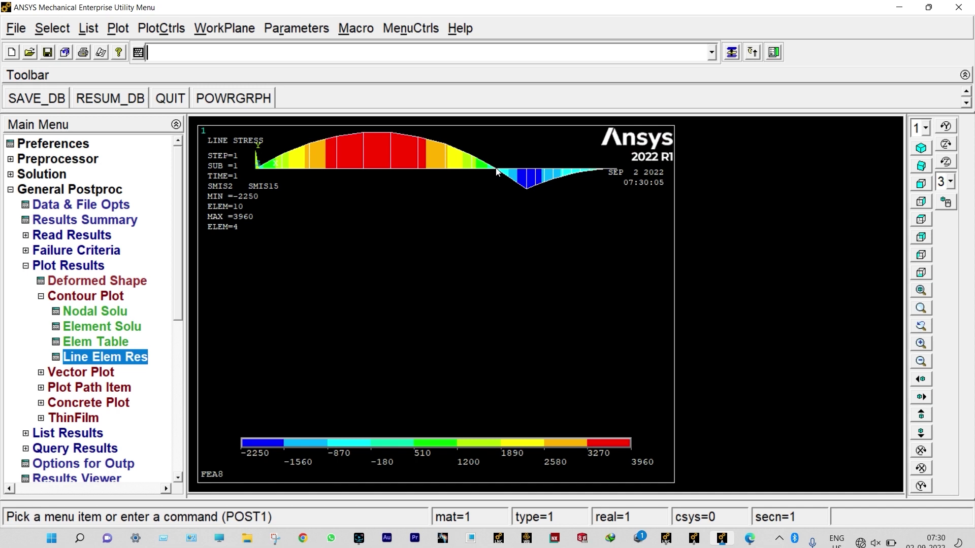
Turn on node numbers in the plot numbering controls and replot the bending moment diagram
{"action": "left_click", "coordinate": [172, 28]}
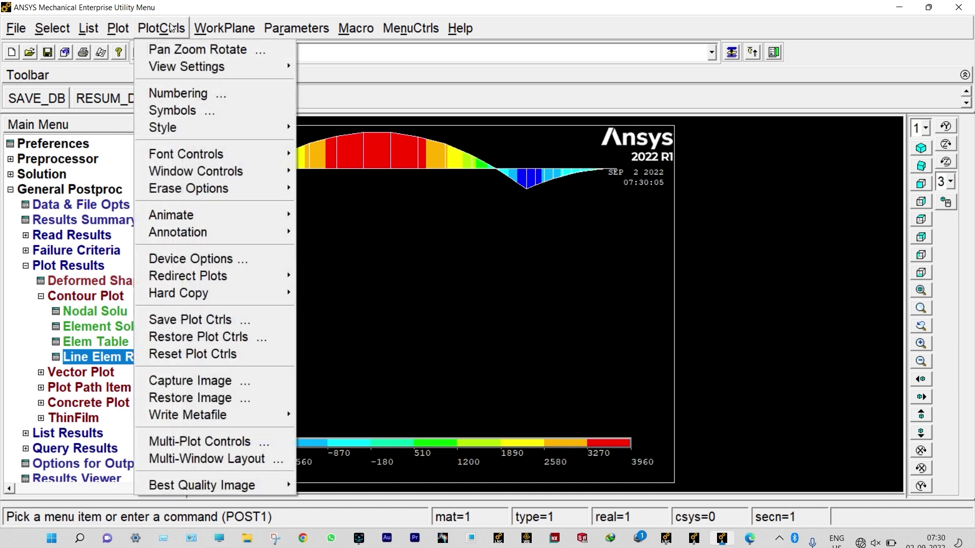
{"action": "left_click", "coordinate": [191, 94]}
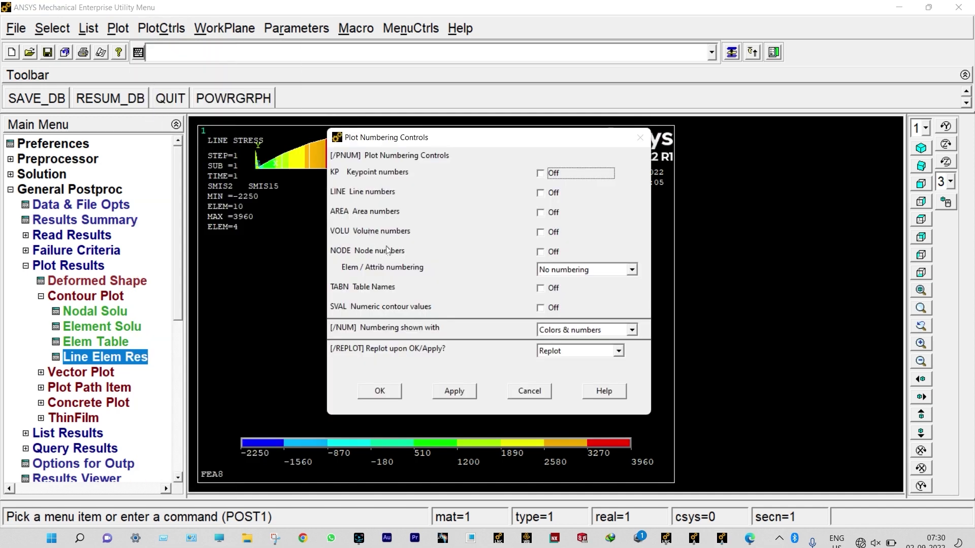
{"action": "left_click", "coordinate": [541, 252]}
{"action": "left_click", "coordinate": [380, 391]}
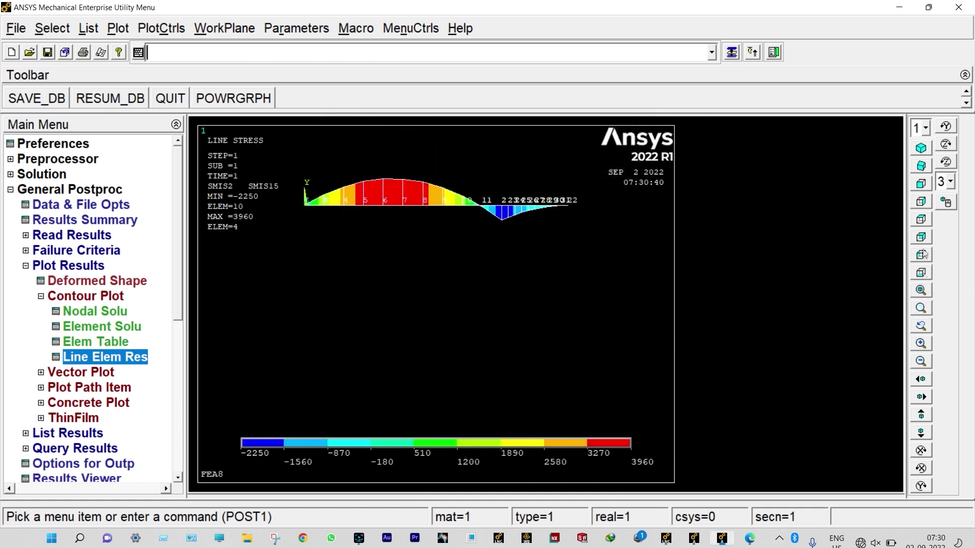
Examine where the bending moment diagram crosses zero near node 11 to locate the point of contraflexure
{"action": "scroll", "coordinate": [584, 326], "scroll_direction": "up", "scroll_amount": 4}
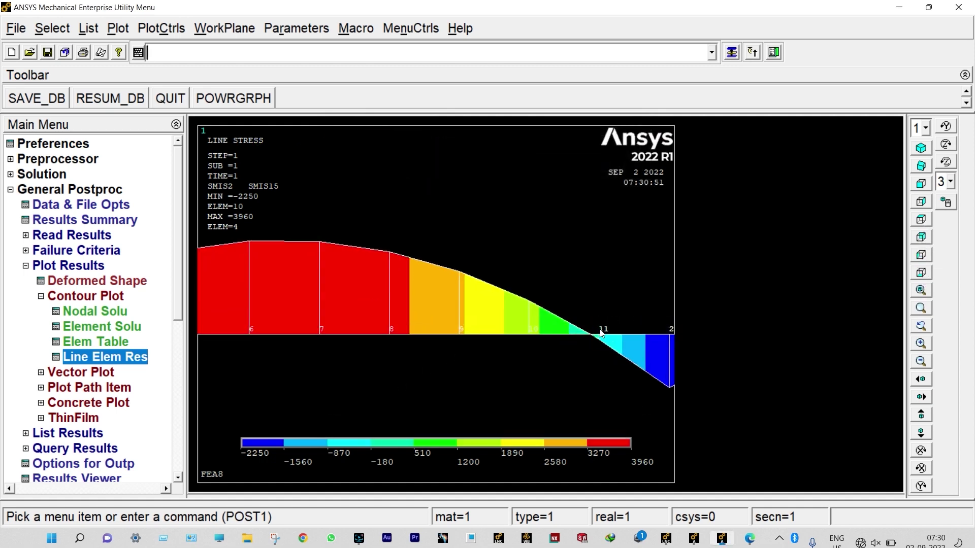
{"action": "scroll", "coordinate": [624, 336], "scroll_direction": "up", "scroll_amount": 2}
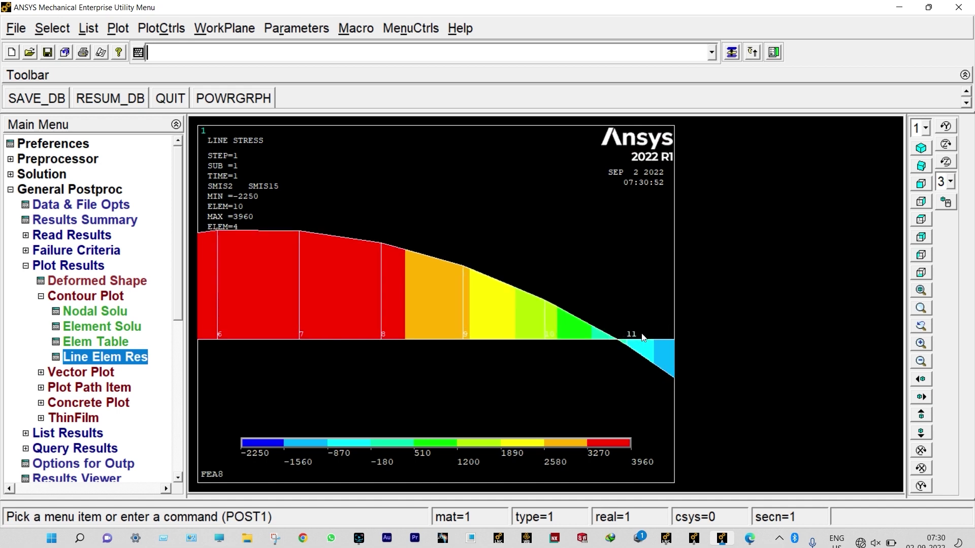
{"action": "scroll", "coordinate": [640, 339], "scroll_direction": "down", "scroll_amount": 2}
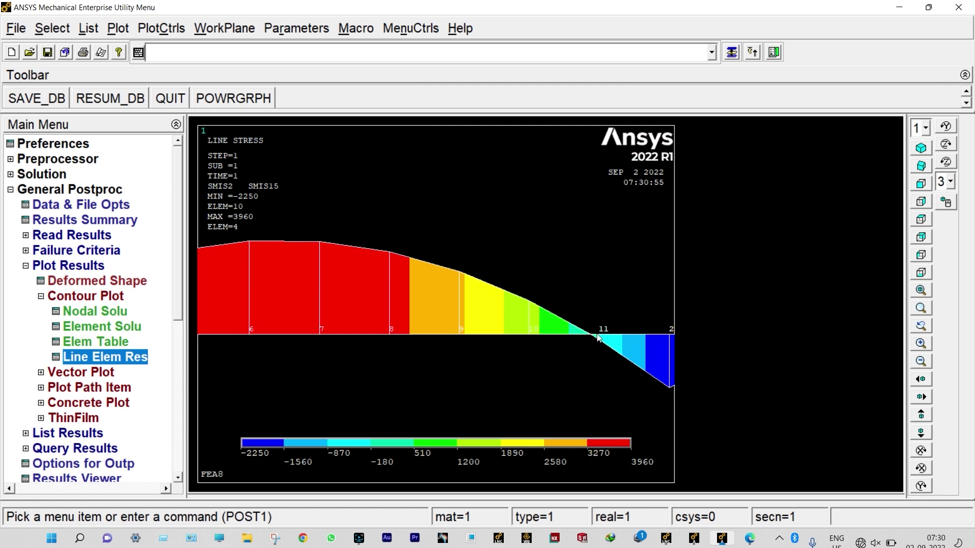
{"action": "scroll", "coordinate": [598, 338], "scroll_direction": "down", "scroll_amount": 1}
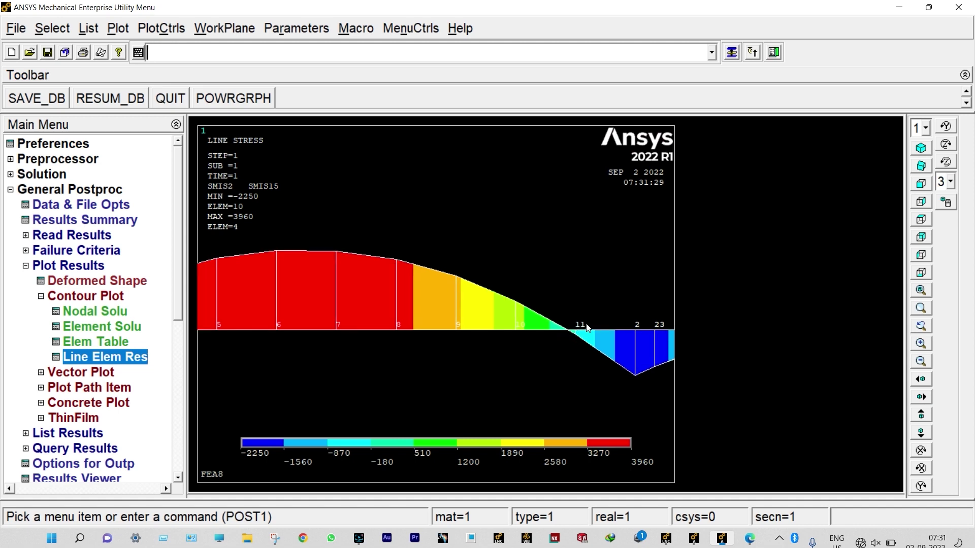
{"action": "scroll", "coordinate": [589, 331], "scroll_direction": "up", "scroll_amount": 1}
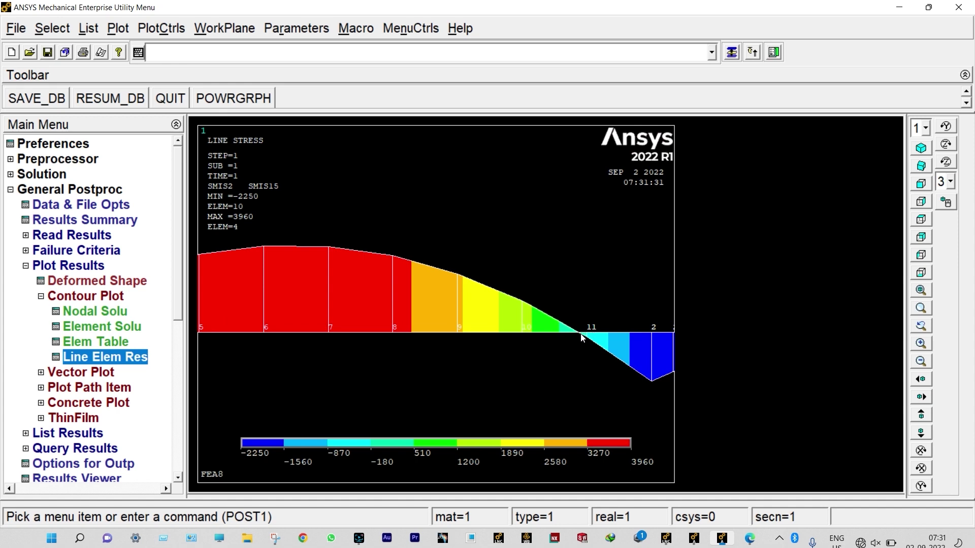
{"action": "scroll", "coordinate": [608, 340], "scroll_direction": "up", "scroll_amount": 1}
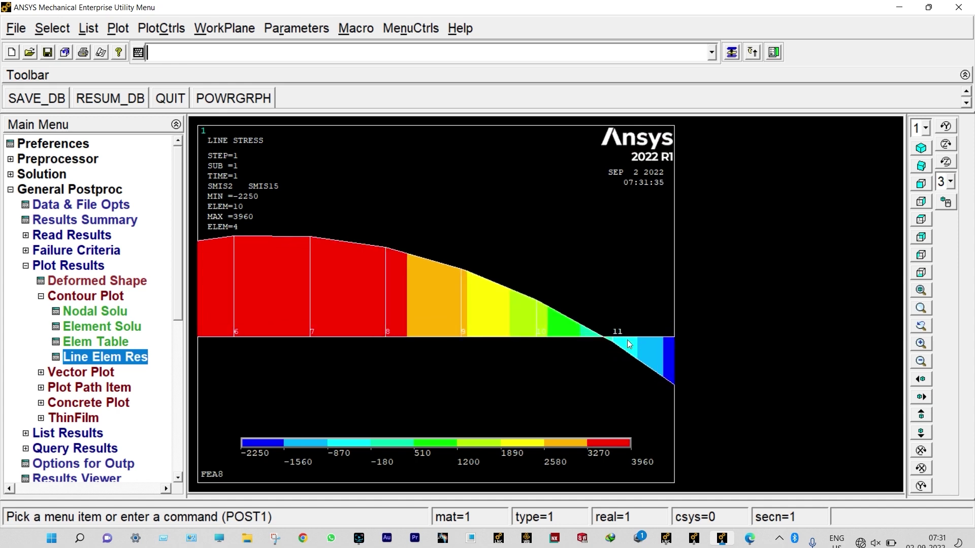
{"action": "scroll", "coordinate": [629, 345], "scroll_direction": "up", "scroll_amount": 1}
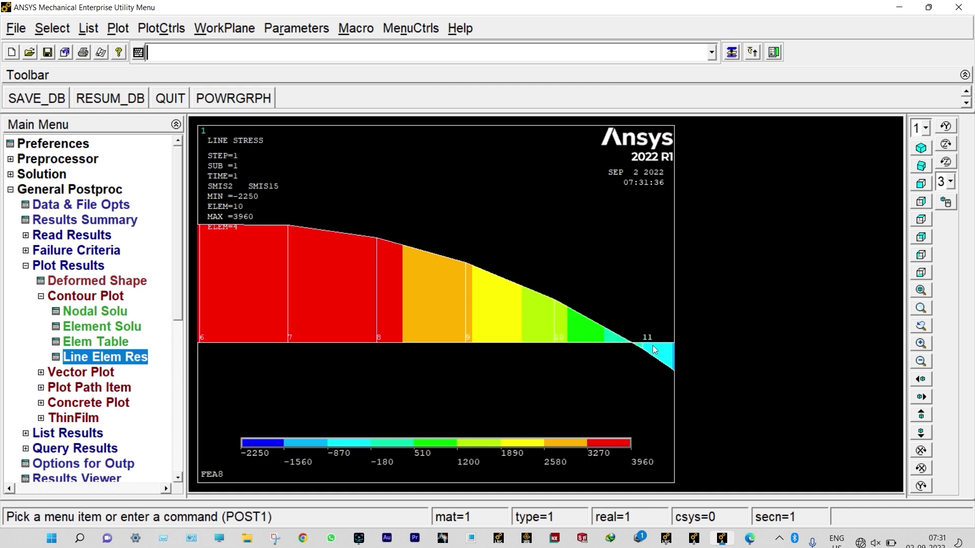
{"action": "scroll", "coordinate": [653, 344], "scroll_direction": "down", "scroll_amount": 2}
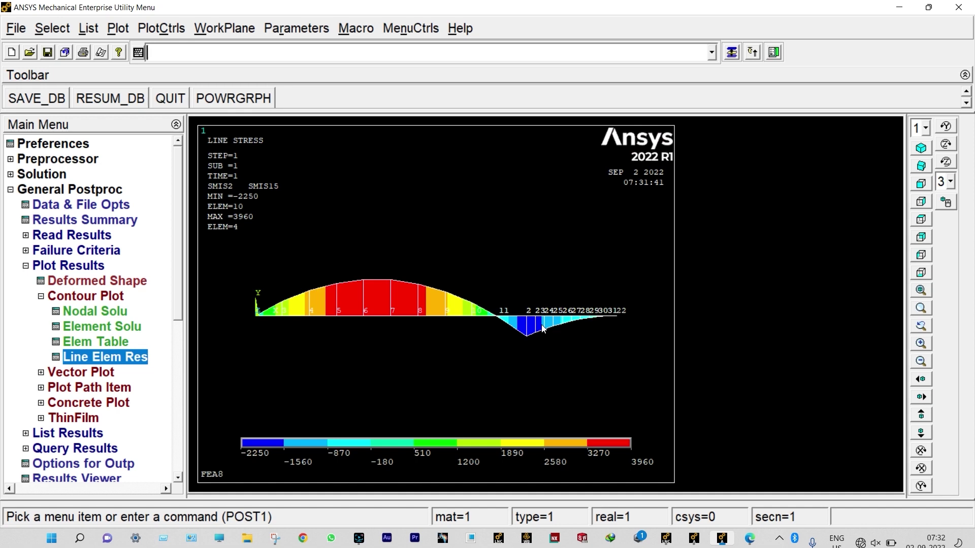
{"action": "scroll", "coordinate": [528, 318], "scroll_direction": "up", "scroll_amount": 2}
{"action": "scroll", "coordinate": [522, 315], "scroll_direction": "up", "scroll_amount": 3}
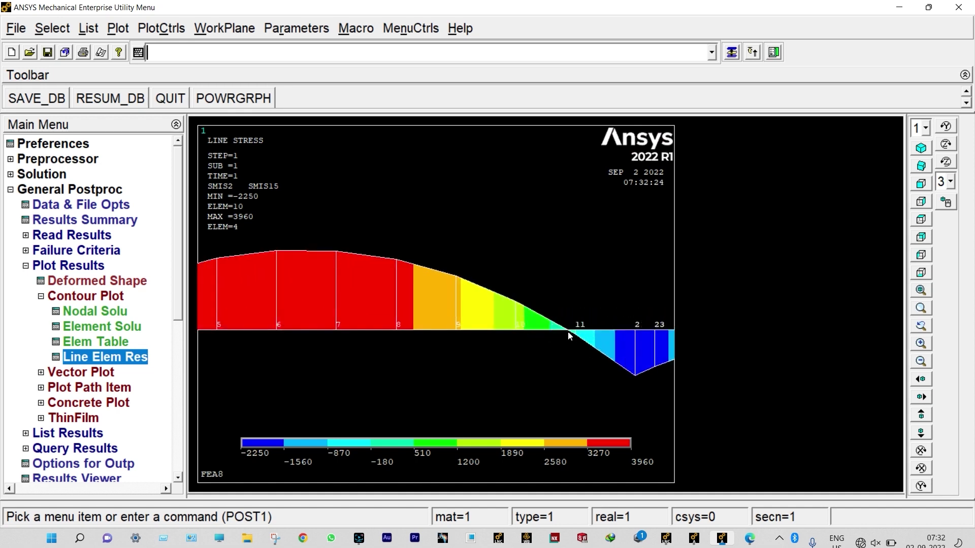
{"action": "scroll", "coordinate": [567, 331], "scroll_direction": "down", "scroll_amount": 2}
{"action": "scroll", "coordinate": [567, 331], "scroll_direction": "down", "scroll_amount": 2}
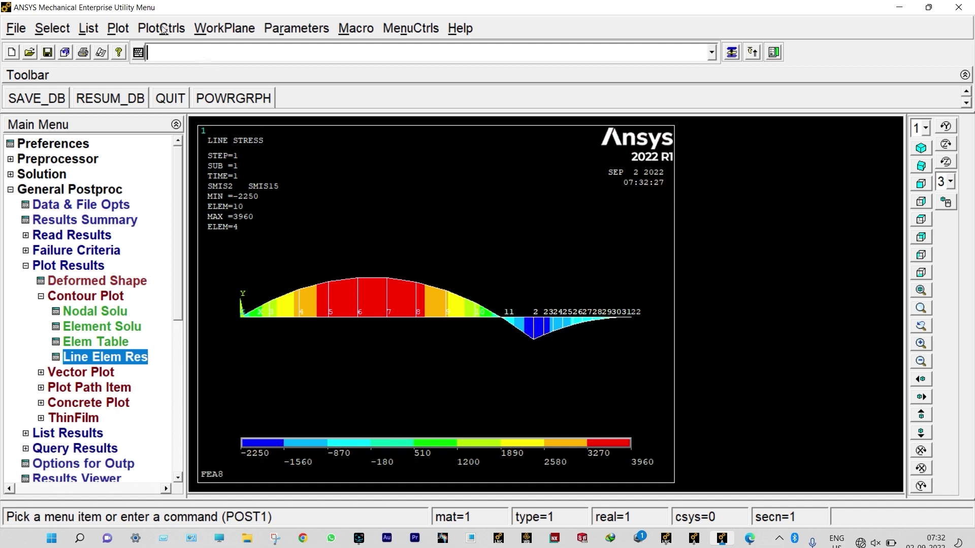
Plot the beam's elements and turn on the display of element shapes in the size and shape settings
{"action": "left_click", "coordinate": [118, 28]}
{"action": "left_click", "coordinate": [144, 187]}
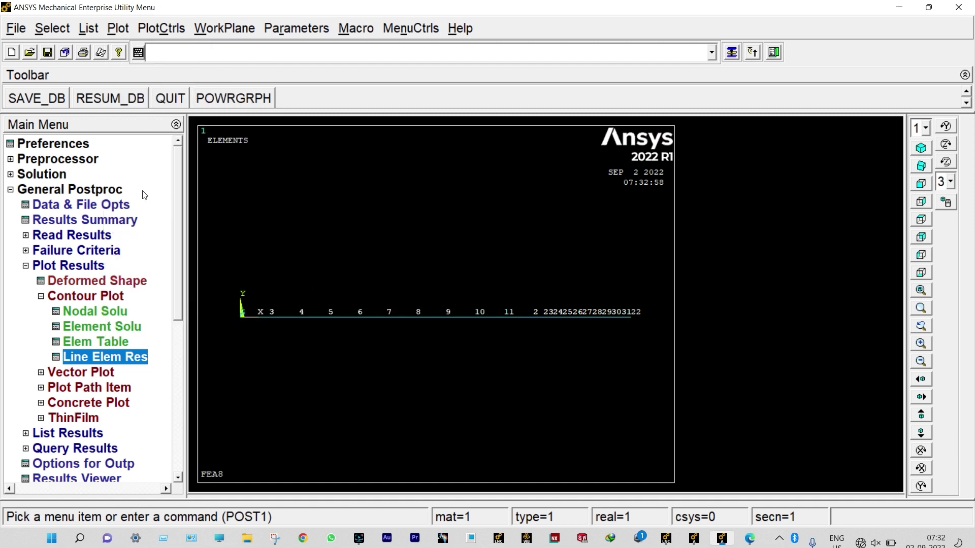
{"action": "left_click", "coordinate": [152, 30]}
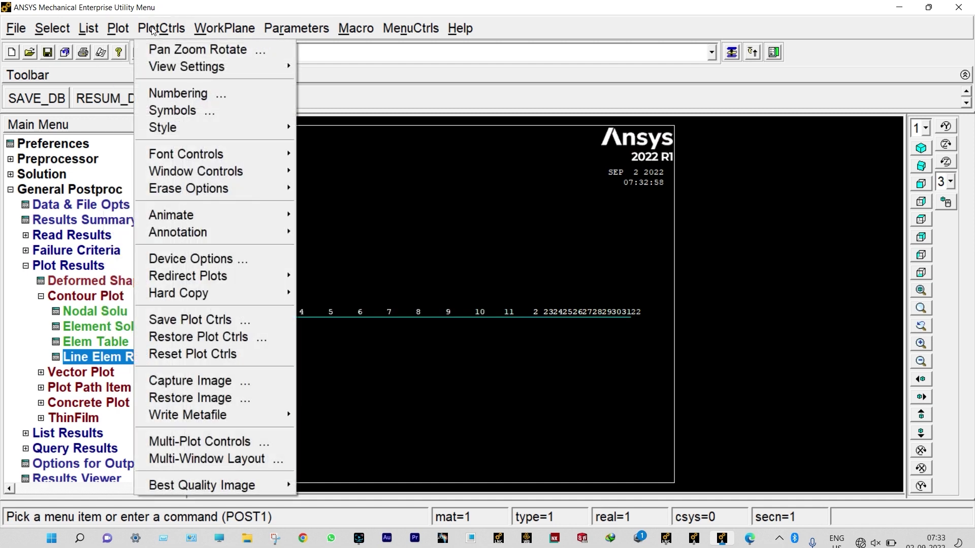
{"action": "mouse_move", "coordinate": [175, 130]}
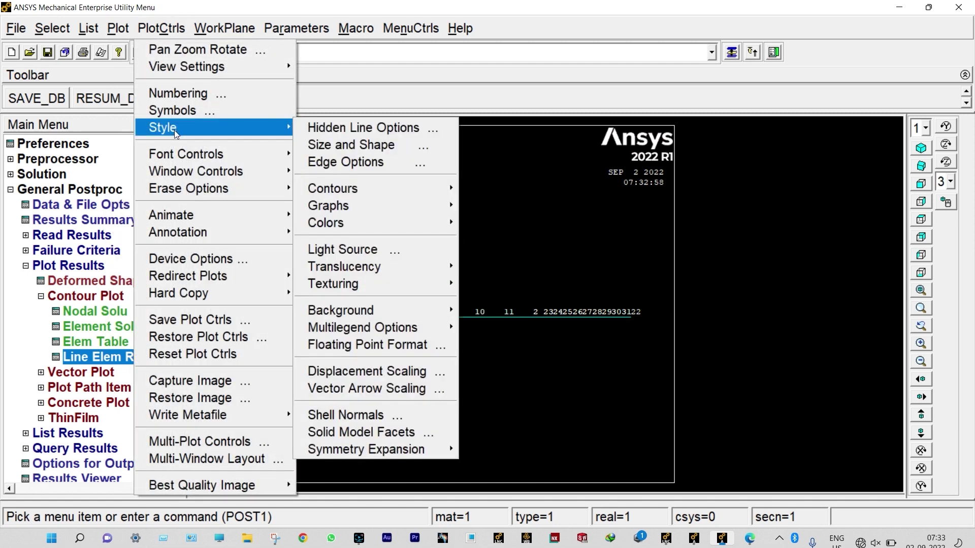
{"action": "left_click", "coordinate": [339, 144]}
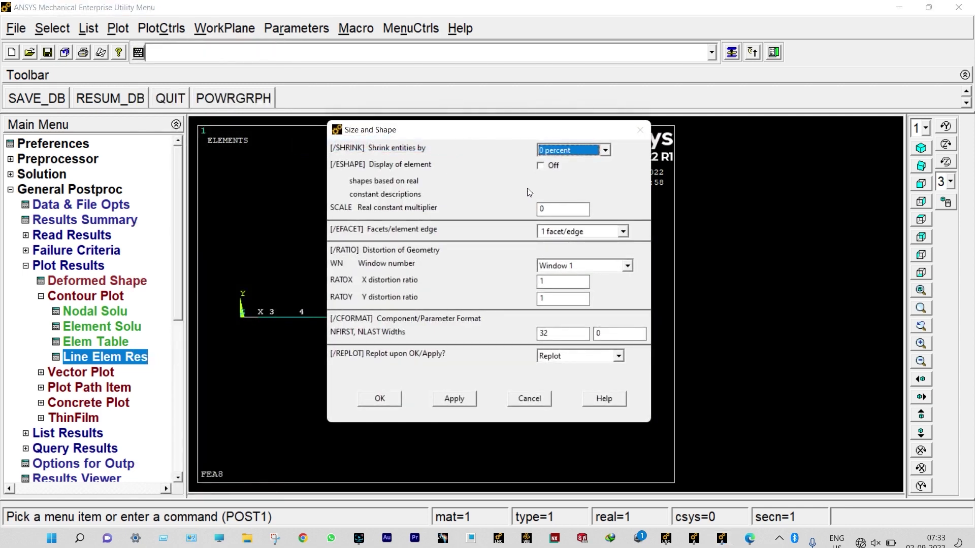
{"action": "left_click", "coordinate": [540, 167]}
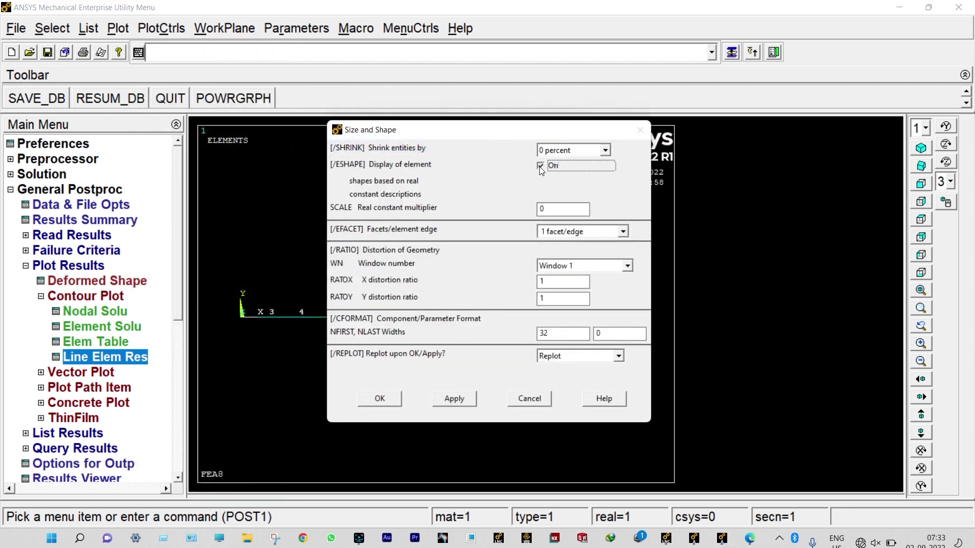
{"action": "left_click", "coordinate": [379, 399]}
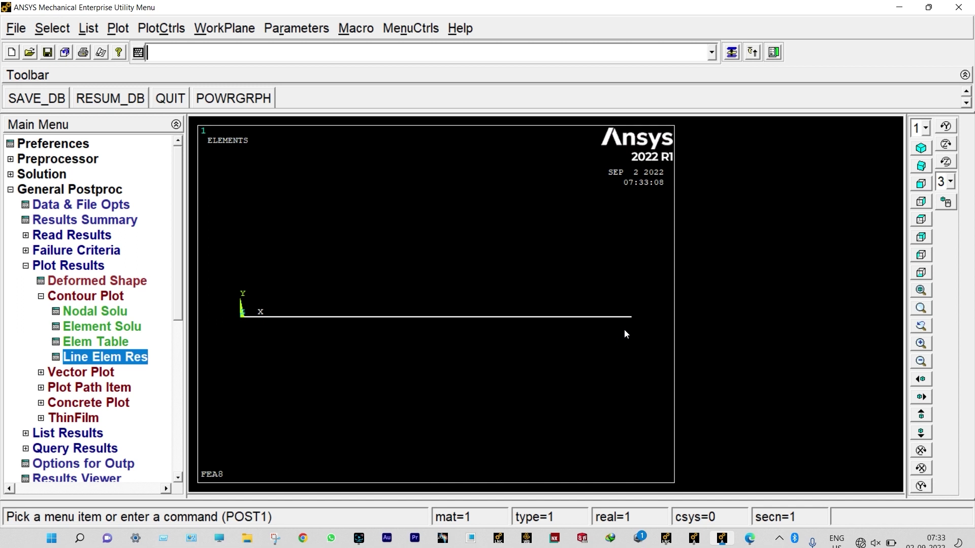
Switch the element plot to the oblique view and examine the beam's solid shape up close
{"action": "left_click", "coordinate": [920, 166]}
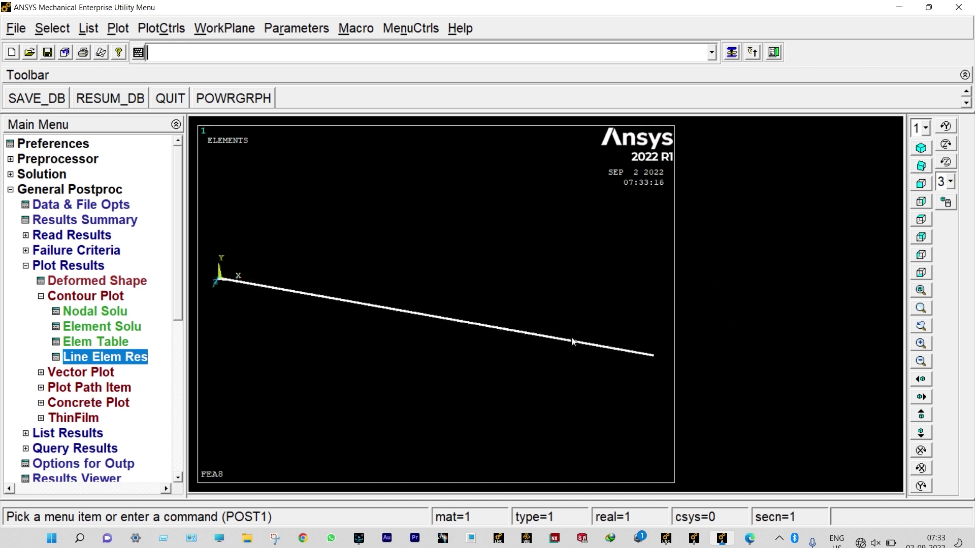
{"action": "scroll", "coordinate": [570, 342], "scroll_direction": "up", "scroll_amount": 5}
{"action": "scroll", "coordinate": [455, 334], "scroll_direction": "up", "scroll_amount": 5}
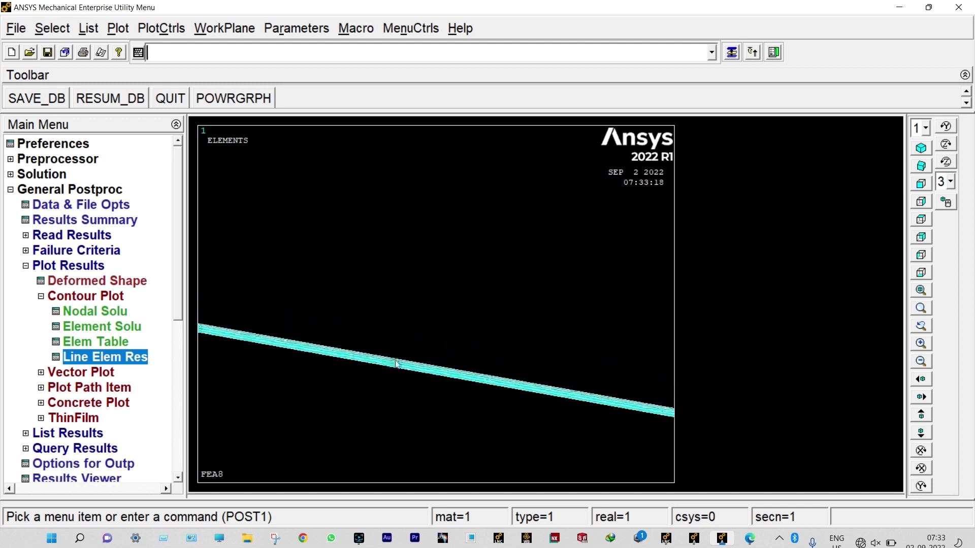
{"action": "scroll", "coordinate": [358, 397], "scroll_direction": "up", "scroll_amount": 1}
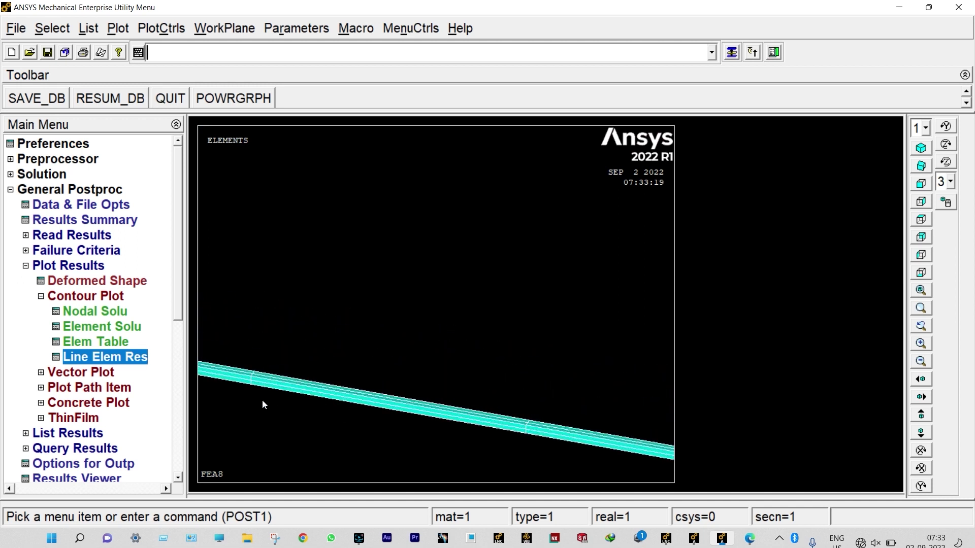
{"action": "scroll", "coordinate": [262, 400], "scroll_direction": "up", "scroll_amount": 2}
{"action": "scroll", "coordinate": [245, 419], "scroll_direction": "down", "scroll_amount": 6}
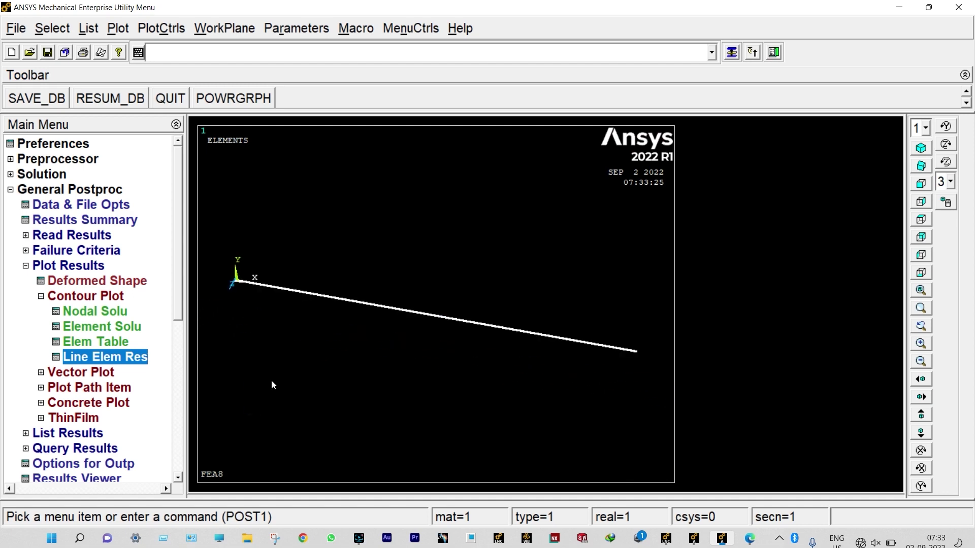
Animate the deformed results for the DOF solution's UY translation, playing them with the delay reduced to 0
{"action": "left_click", "coordinate": [176, 29]}
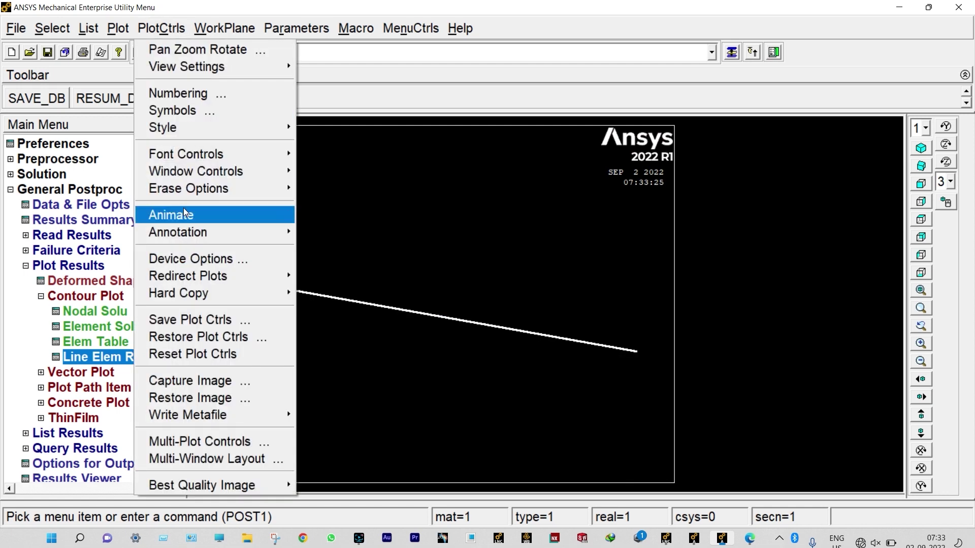
{"action": "mouse_move", "coordinate": [185, 215]}
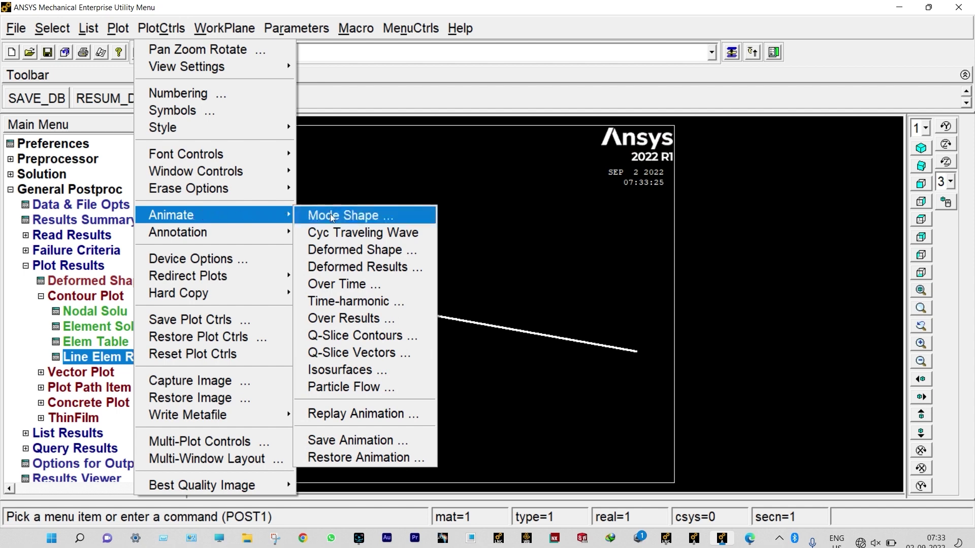
{"action": "left_click", "coordinate": [350, 265]}
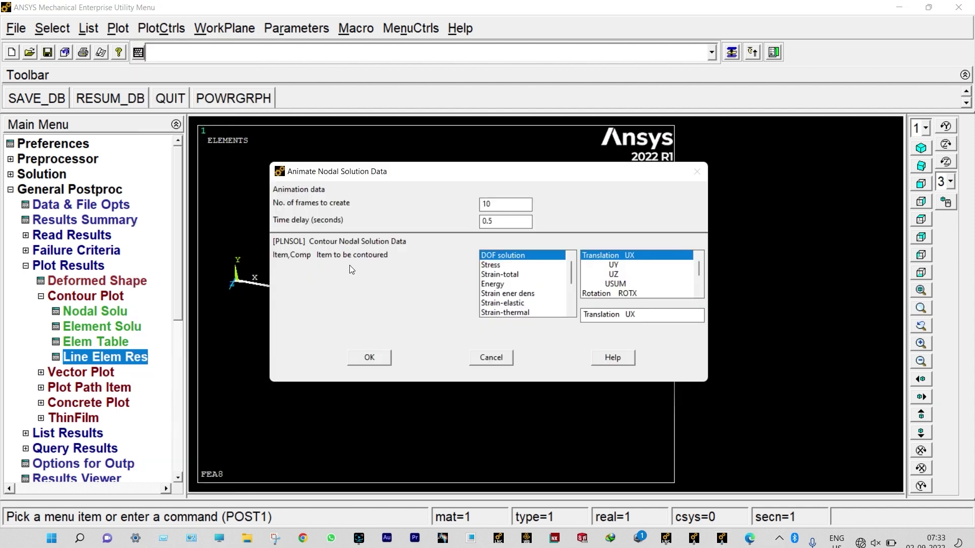
{"action": "left_click", "coordinate": [615, 266]}
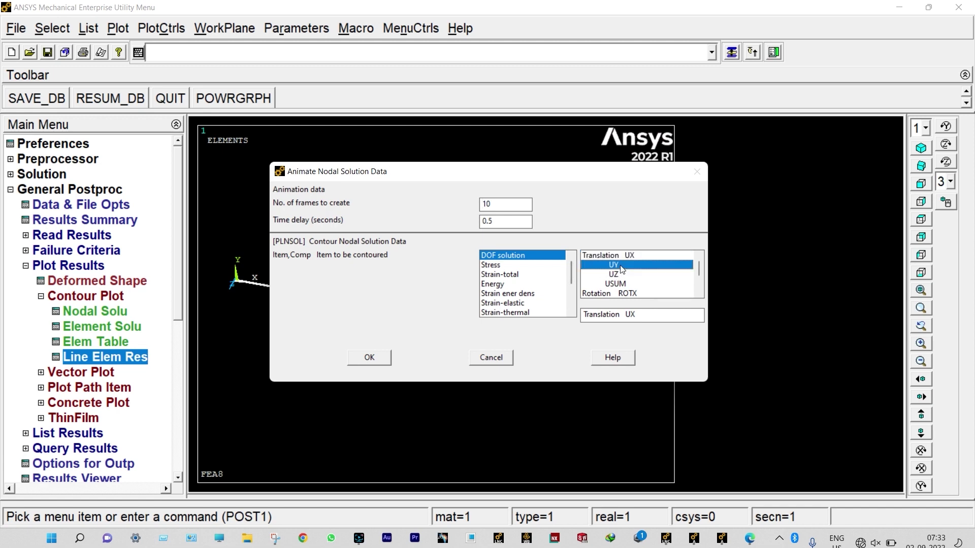
{"action": "left_click", "coordinate": [370, 358]}
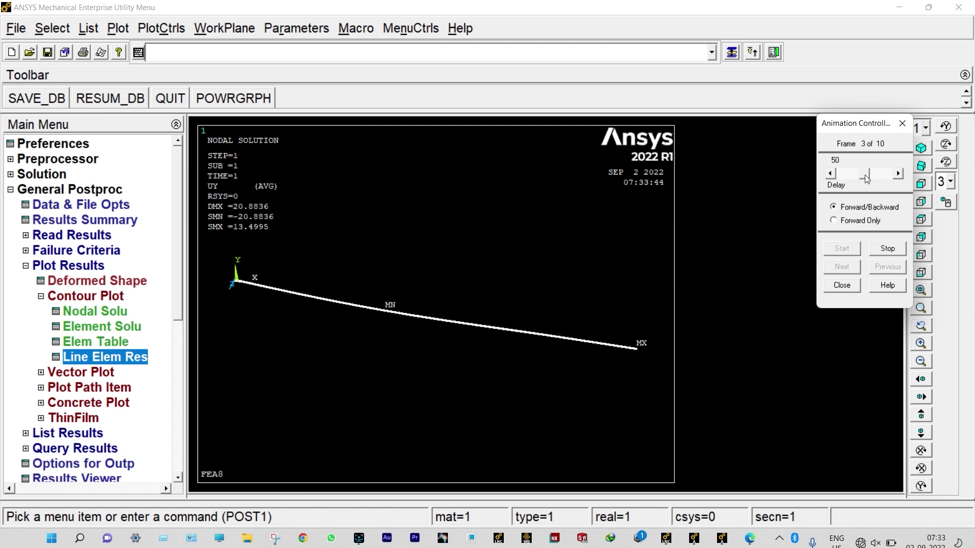
{"action": "left_click_drag", "start_coordinate": [865, 175], "coordinate": [839, 175]}
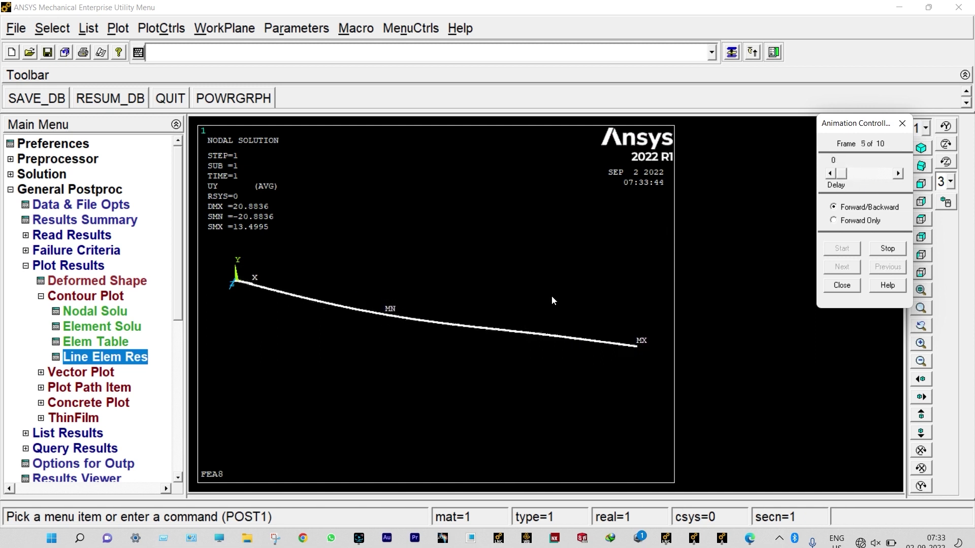
{"action": "left_click", "coordinate": [842, 286]}
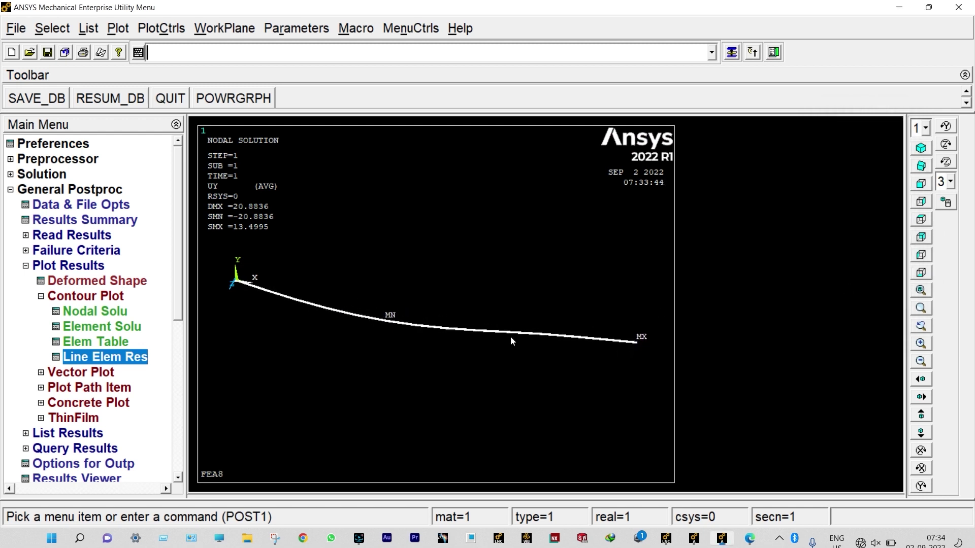